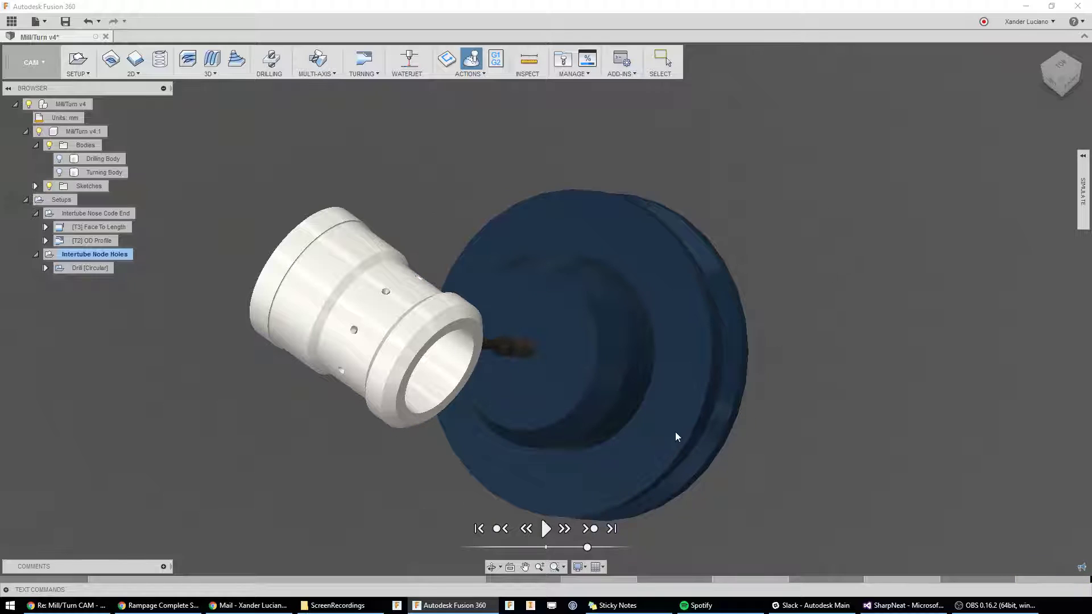
- Exit the radial drilling simulation of the Intertube Node Holes setup
click(1084, 156)
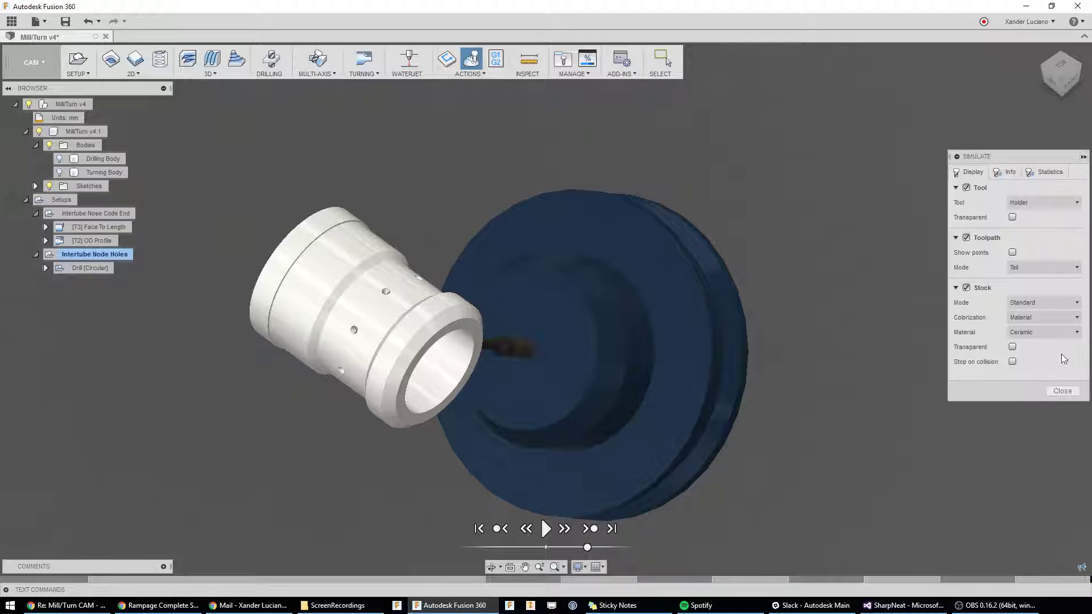
- Switch to the Design workspace and toggle the Drilling Body and Turning Body visibility
click(1063, 391)
click(33, 63)
click(35, 89)
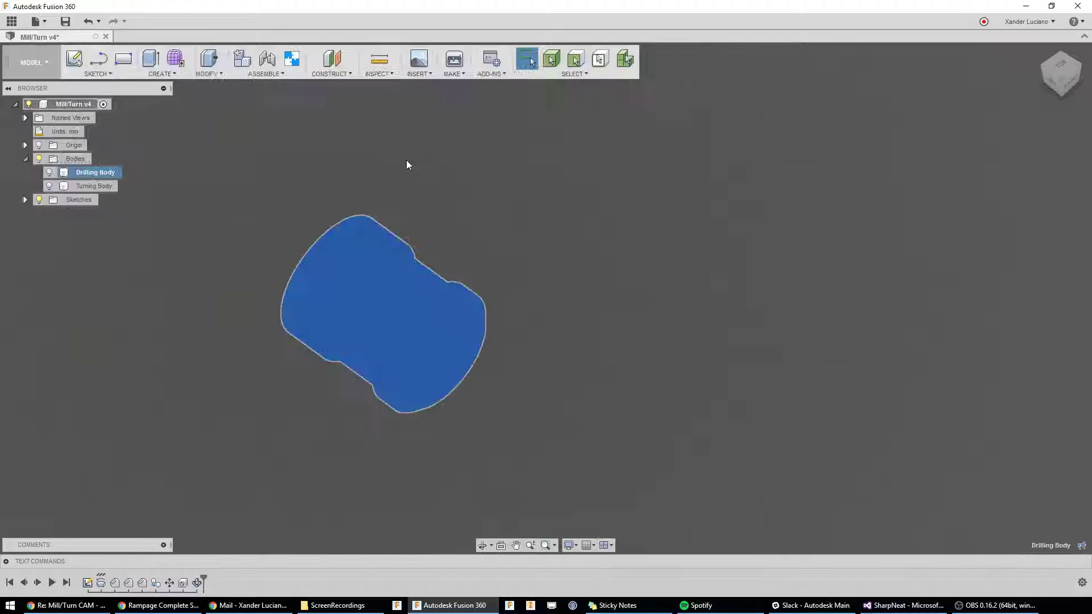
click(49, 172)
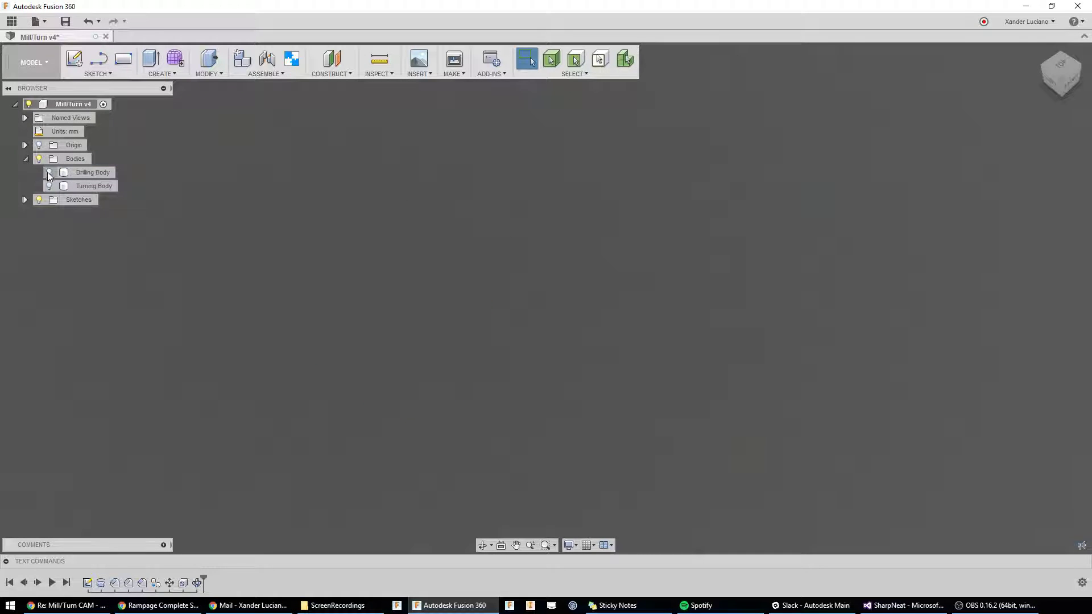
click(49, 172)
click(49, 186)
scroll(325, 252, up, 5)
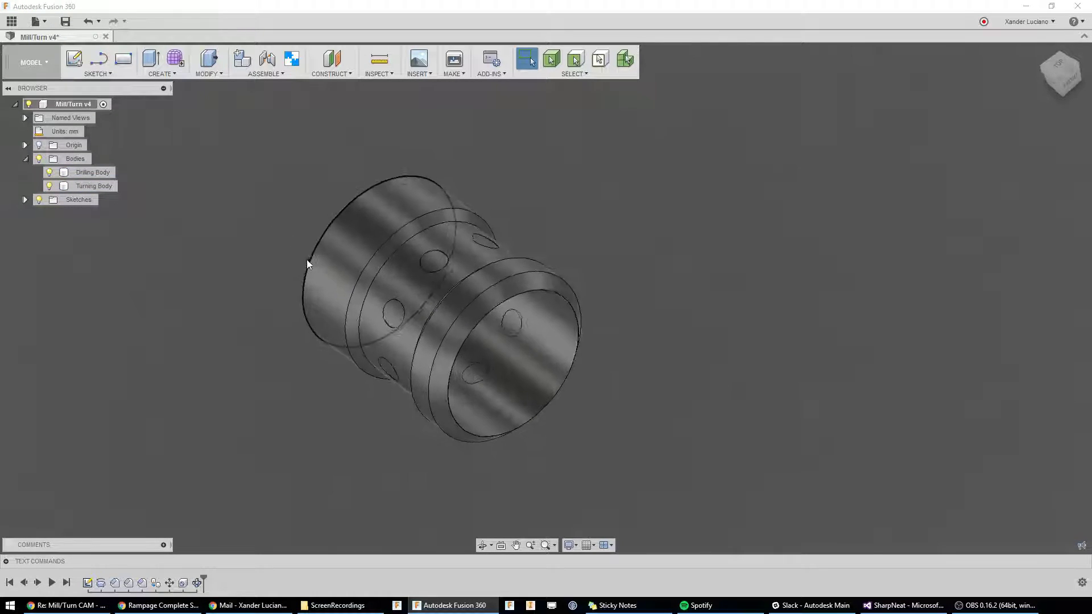
- Flip the Drilling and Turning Body lightbulbs back and forth to compare the bodies
click(49, 173)
click(49, 186)
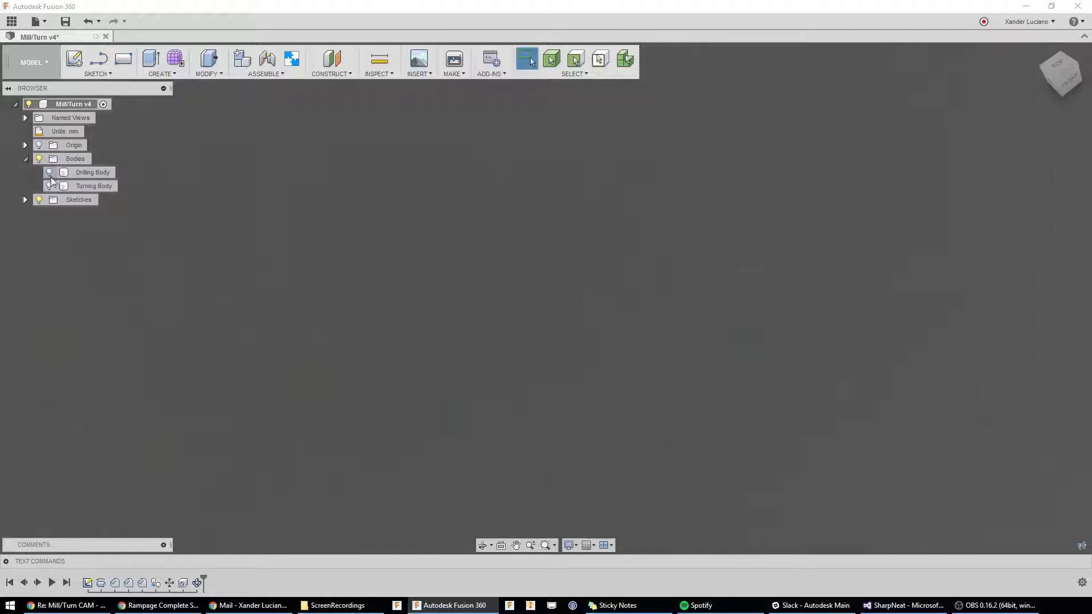
click(49, 172)
click(49, 173)
click(49, 186)
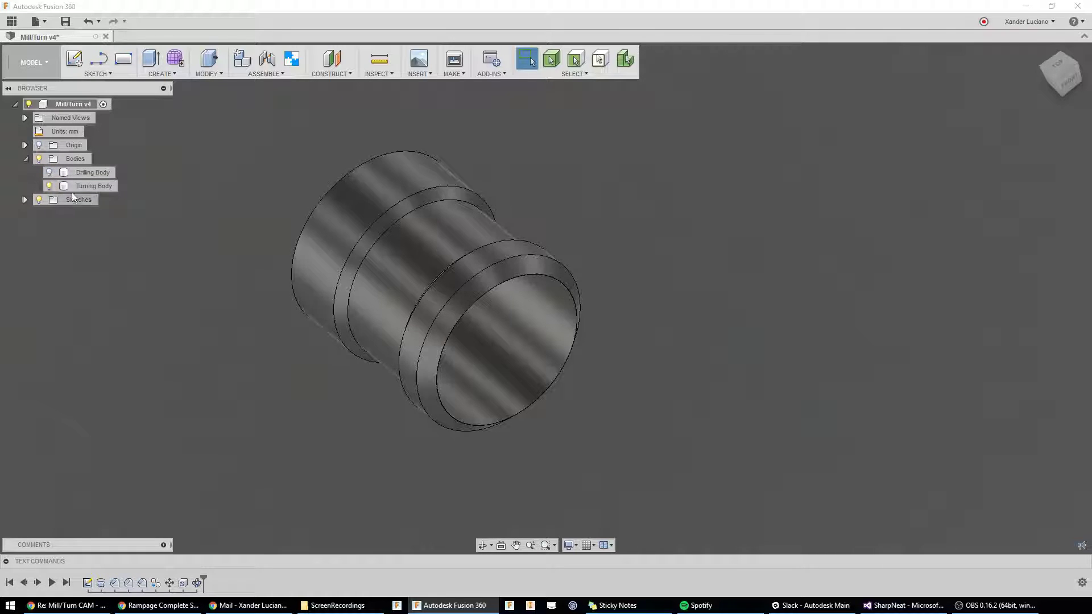
click(49, 186)
click(49, 172)
- Hide the Drilling Body, leaving only the Turning Body visible, and clear the selection
click(410, 237)
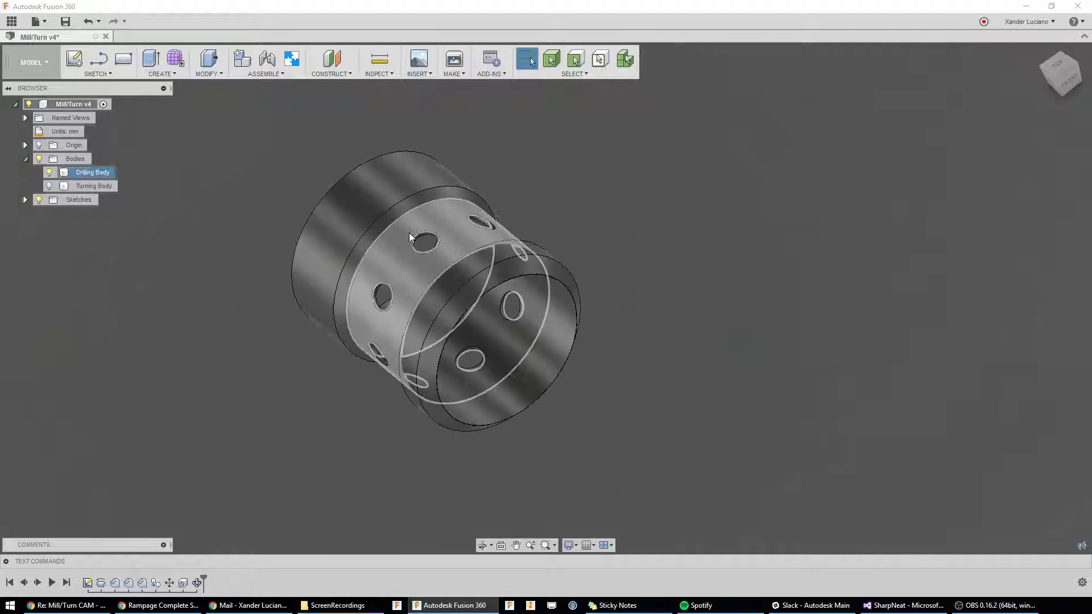
click(48, 172)
click(49, 186)
click(418, 281)
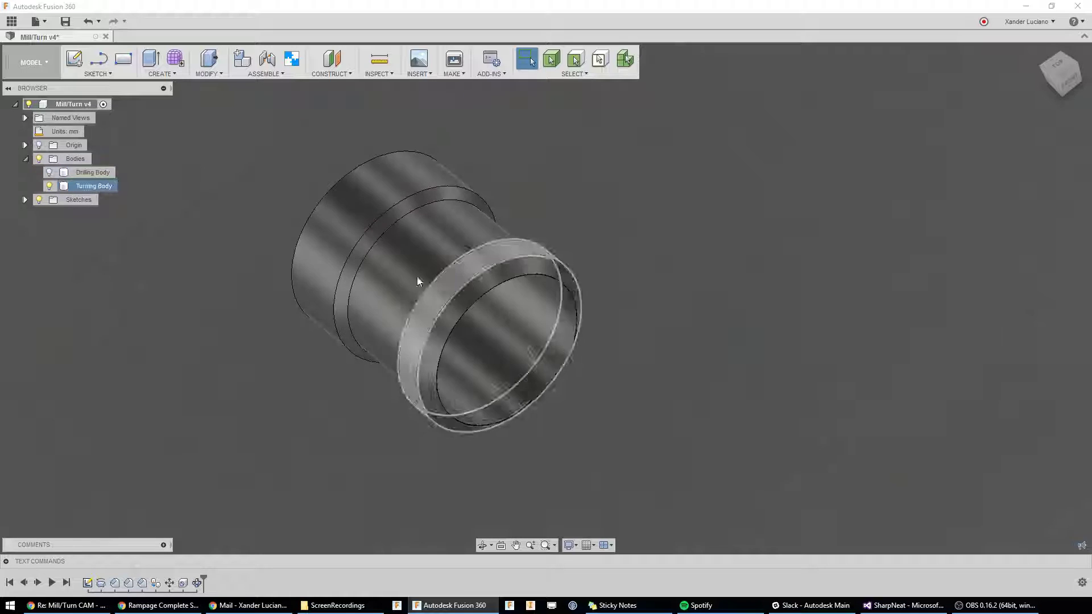
key(Escape)
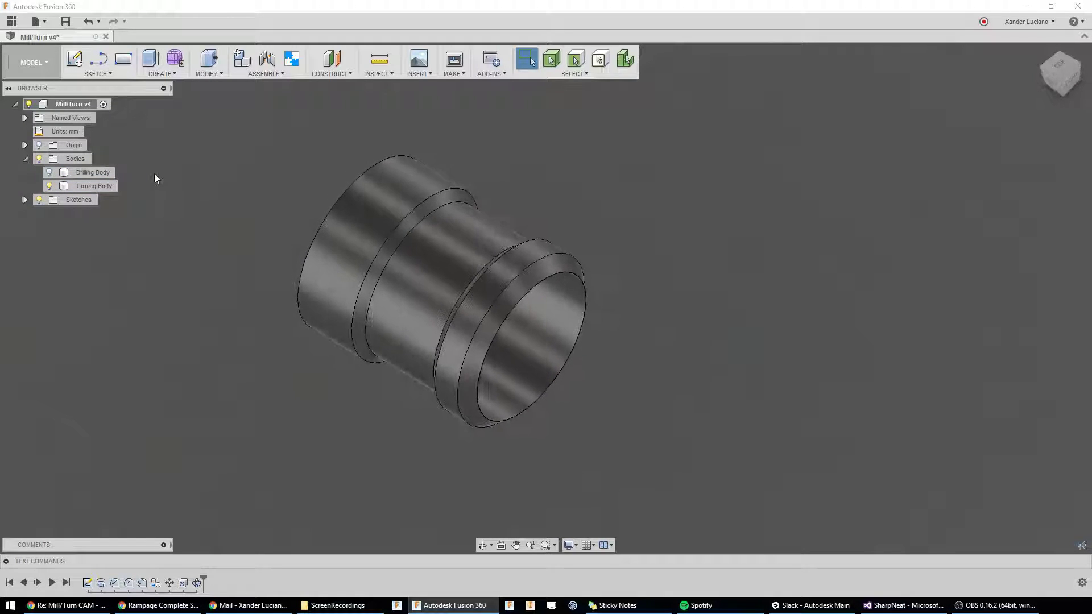
click(32, 62)
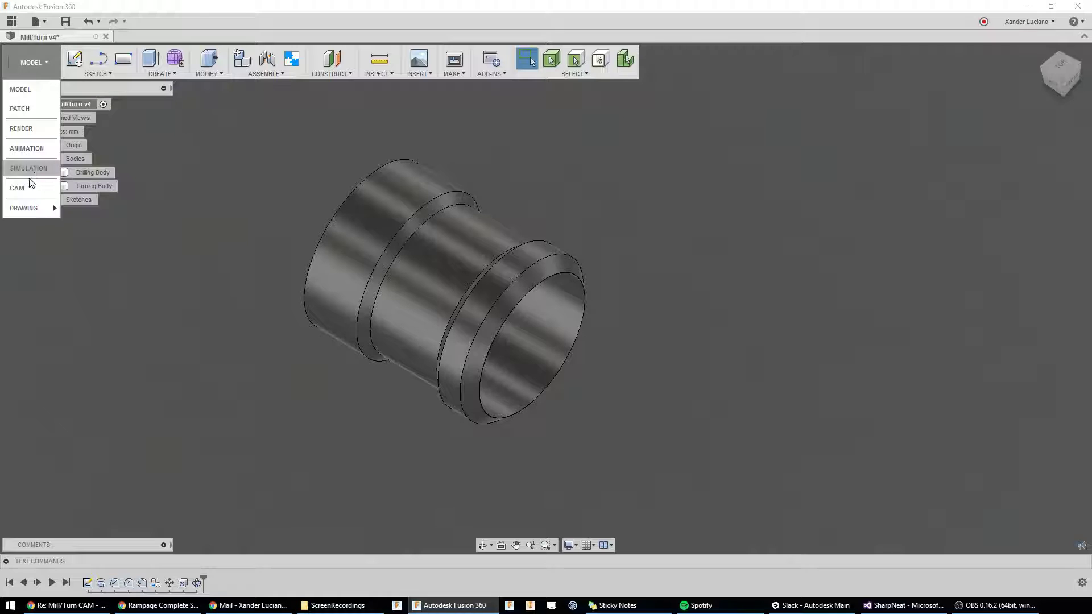
- Return to CAM and set the display environment to Photo Booth
click(26, 188)
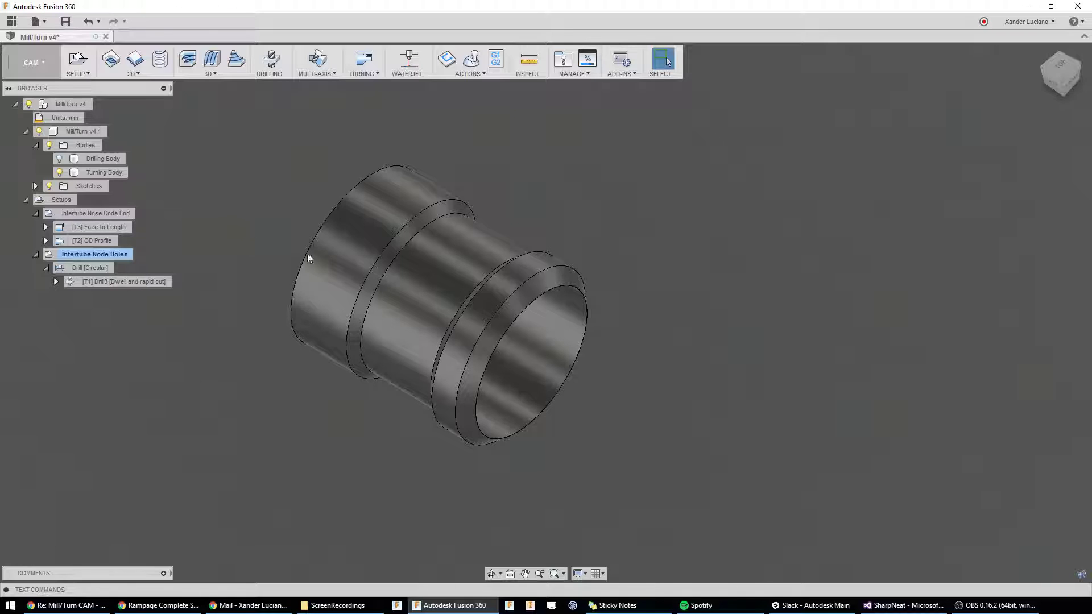
click(578, 574)
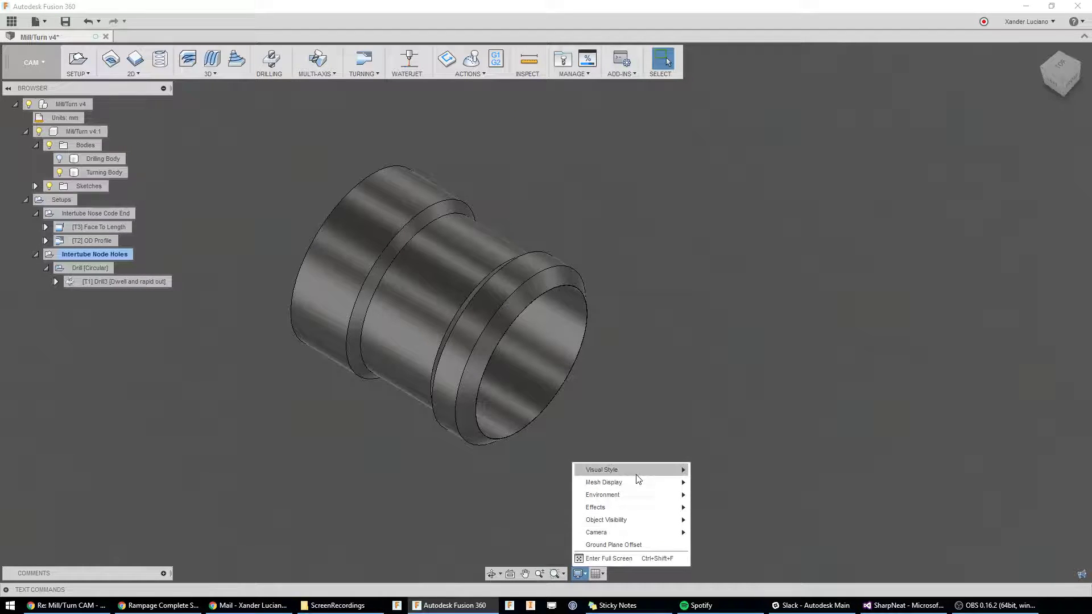
mouse_move(679, 470)
mouse_move(676, 495)
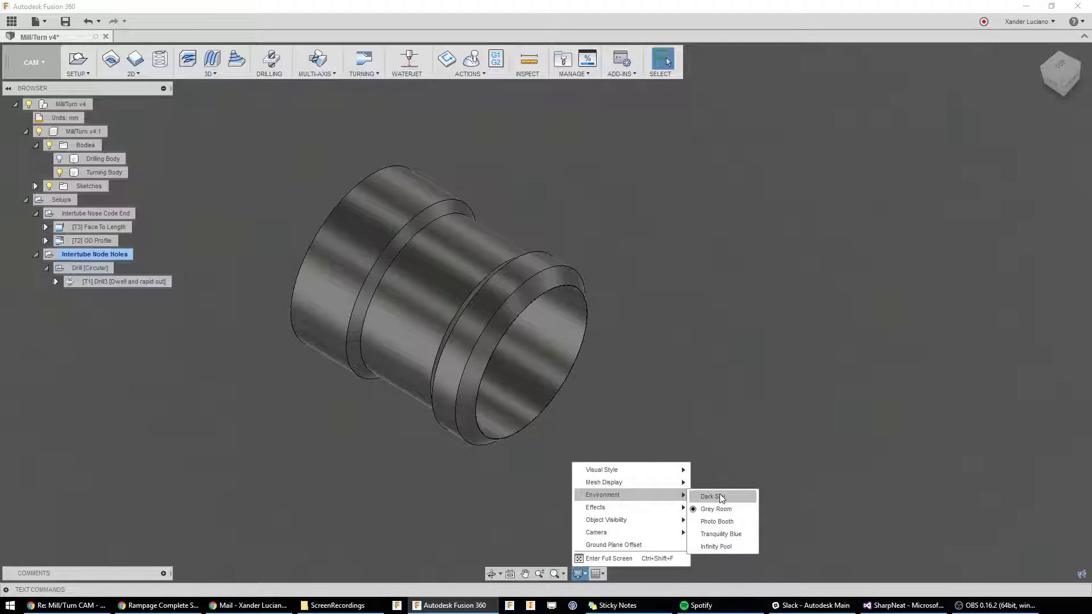
click(716, 523)
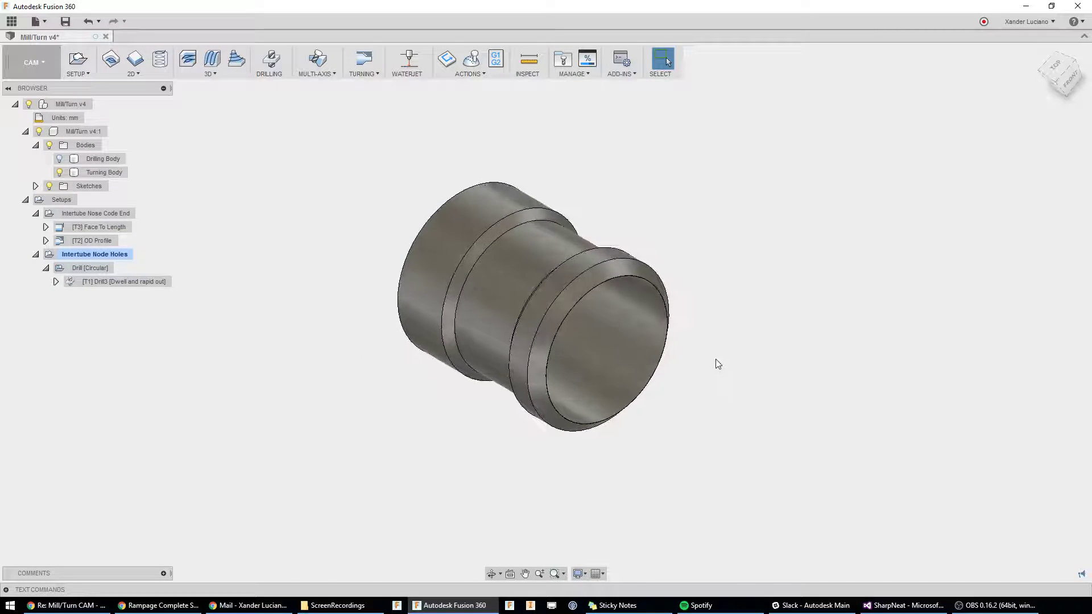
- Change the Intertube Nose Code End setup's model from Turning Body to Drilling Body
click(124, 212)
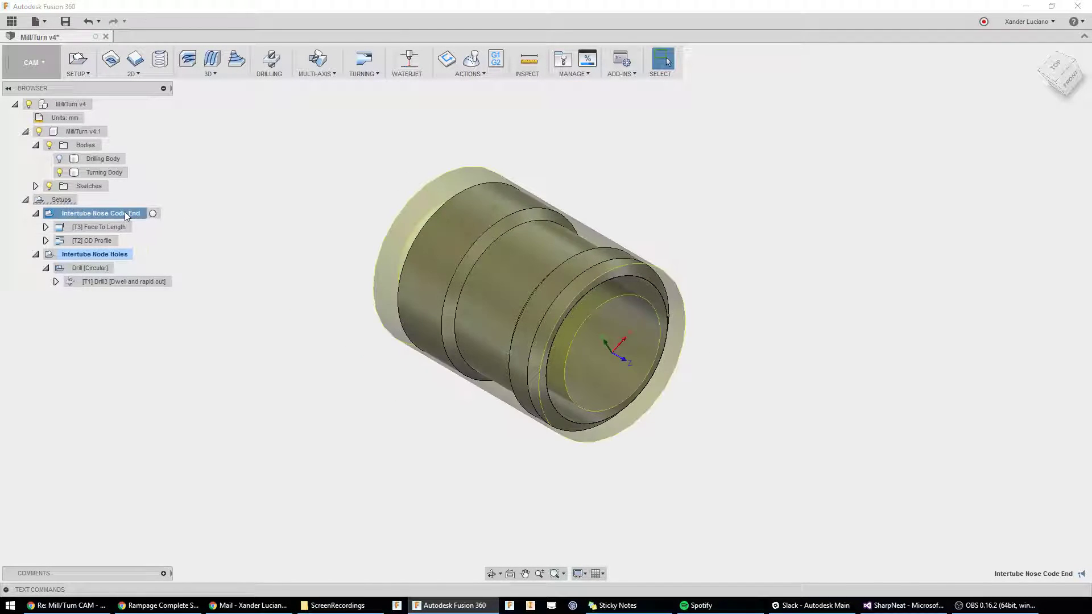
right_click(124, 211)
click(145, 220)
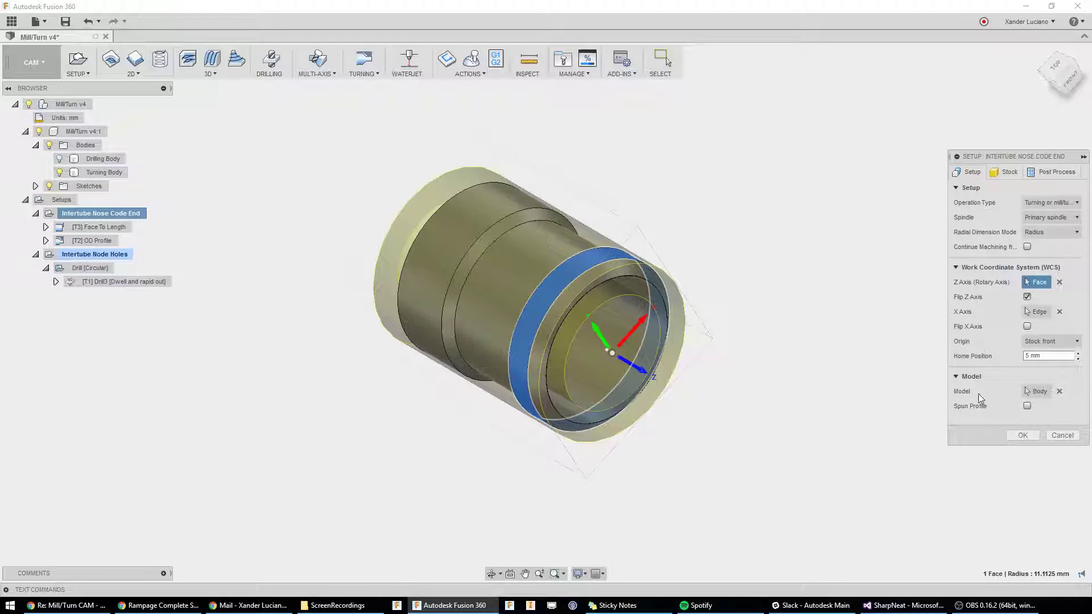
click(1050, 395)
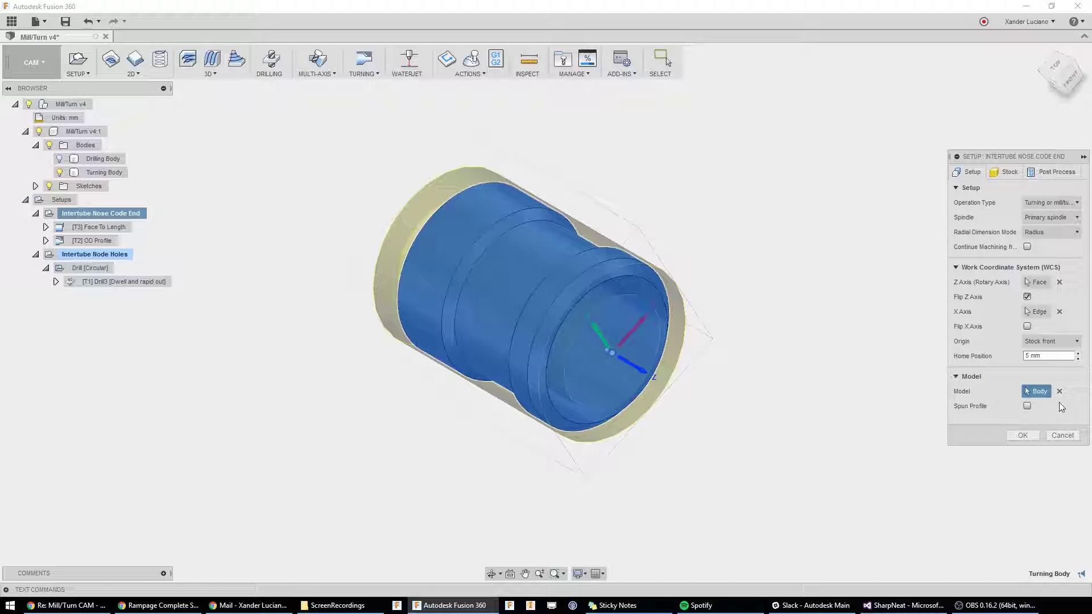
click(500, 279)
click(94, 160)
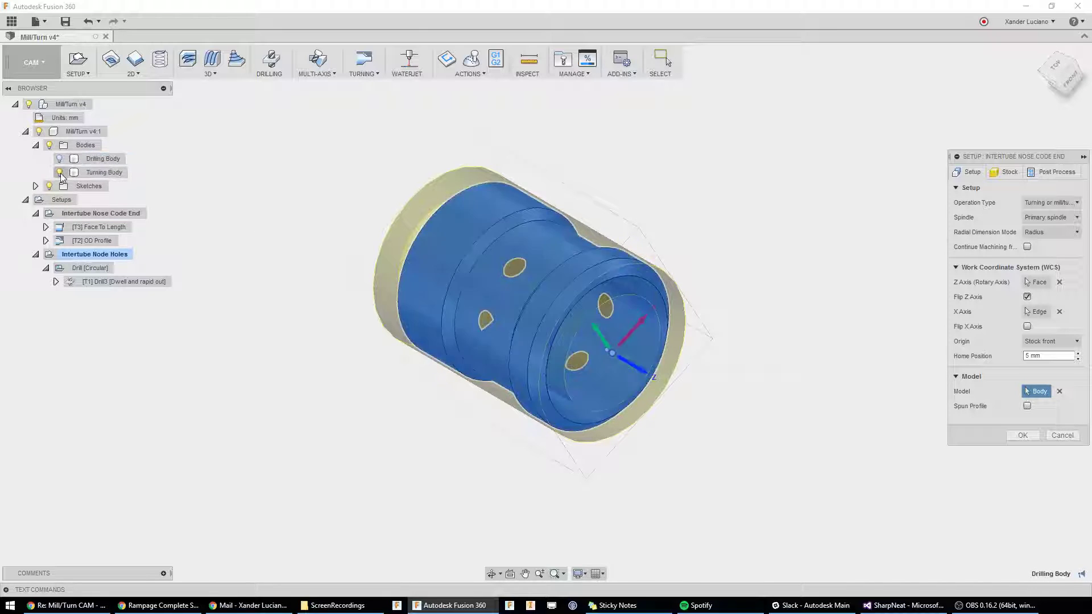
click(1022, 436)
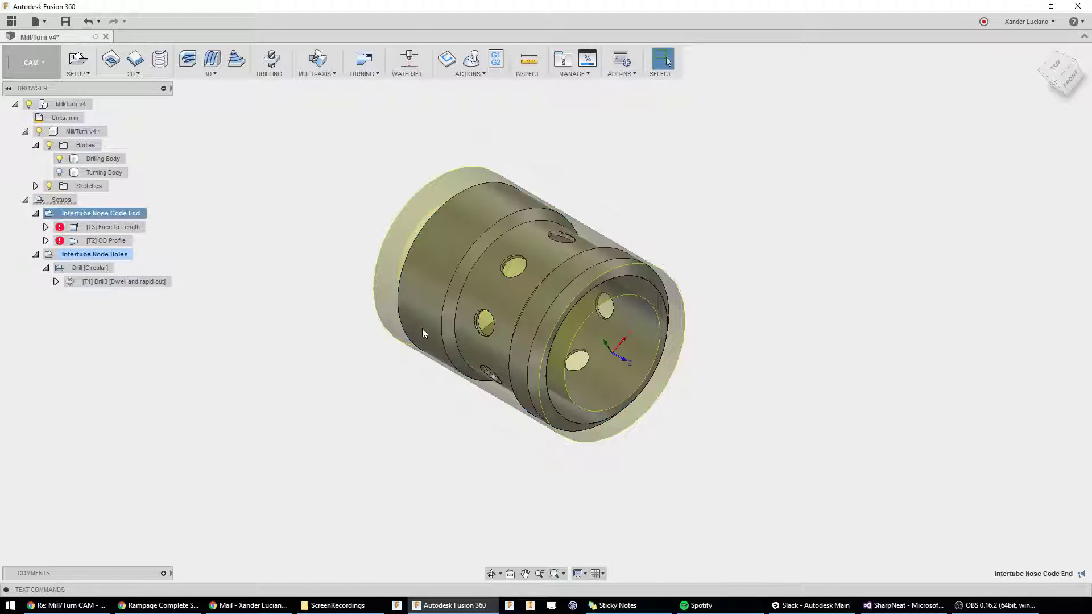
- Read the OD Profile operation's error in the Message Log, then close it
click(61, 241)
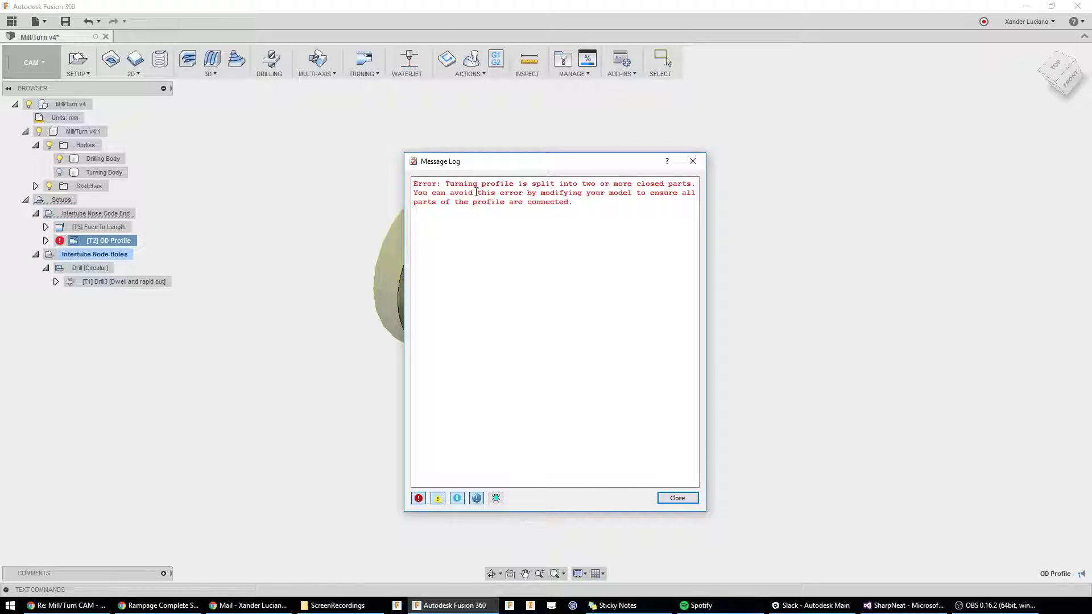
drag(500, 168, 819, 131)
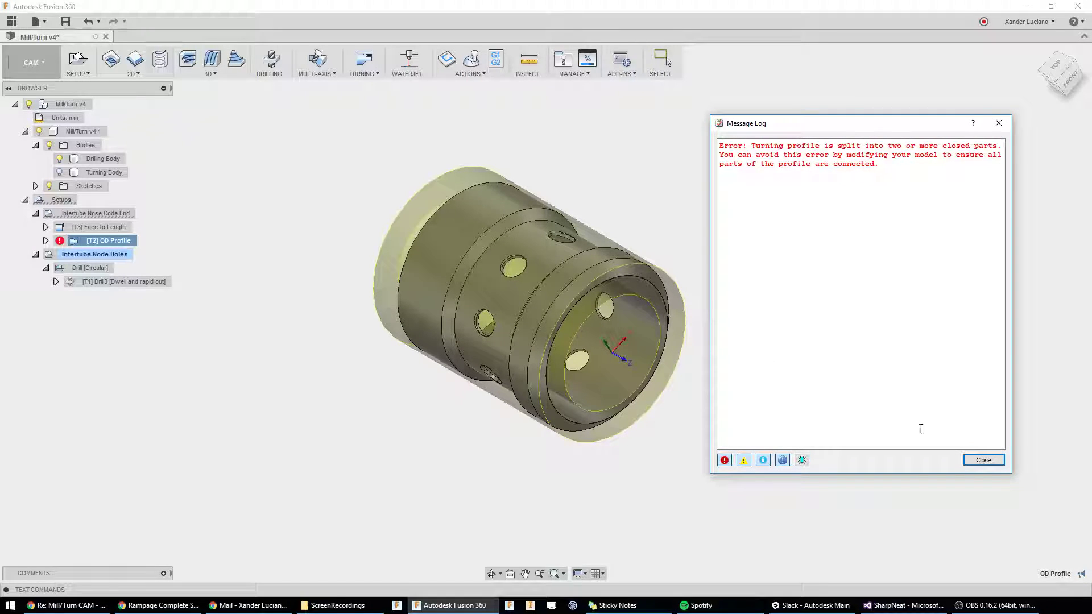
click(984, 460)
- Set the Intertube Nose Code End setup's model back to Turning Body, hiding Drilling Body
click(114, 215)
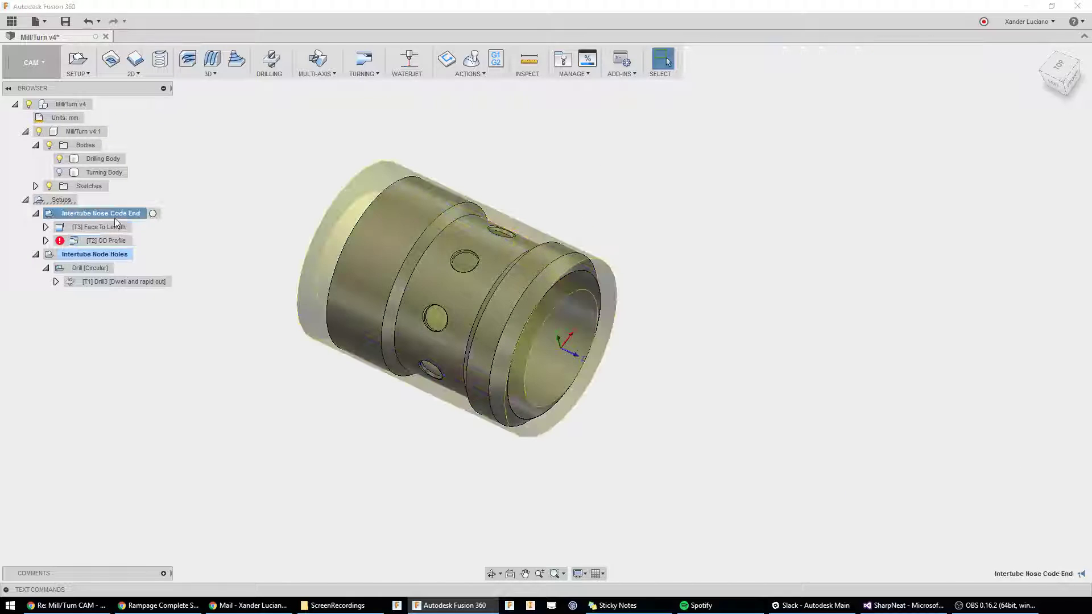
right_click(114, 217)
click(142, 227)
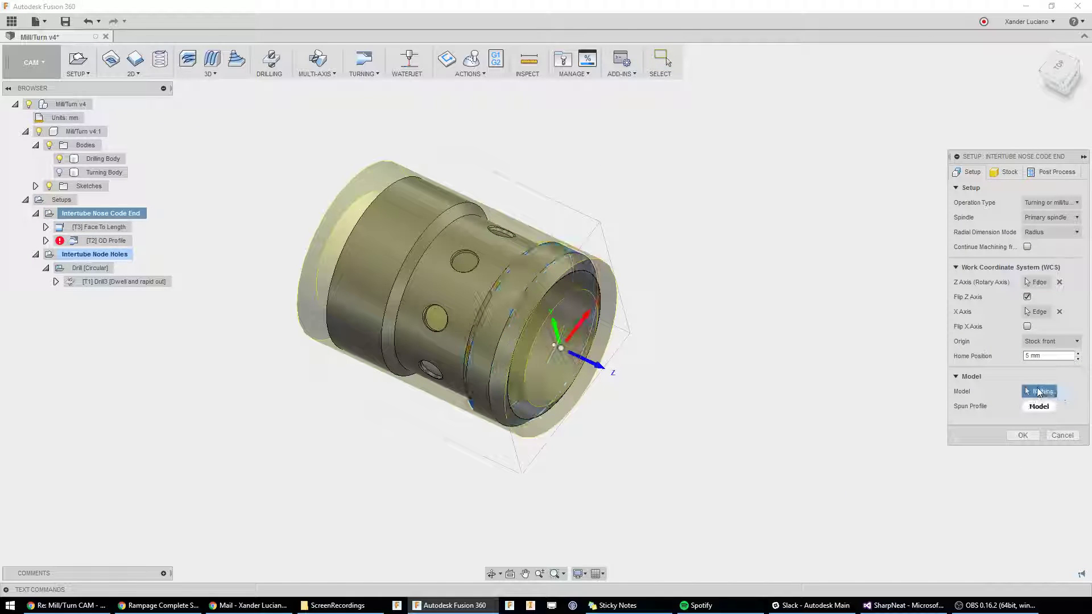
click(109, 173)
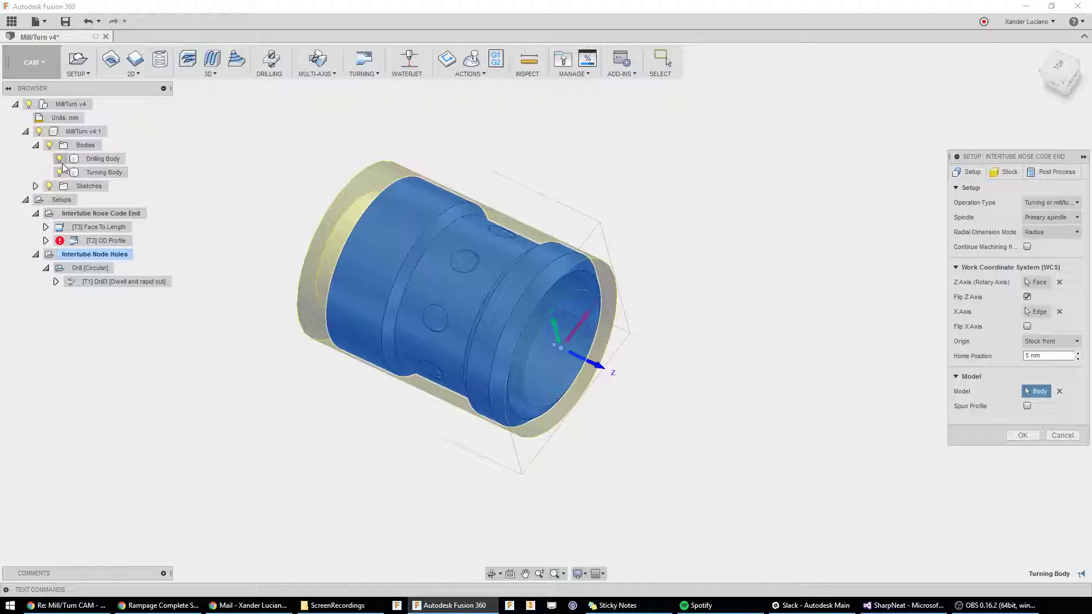
click(59, 159)
click(1023, 437)
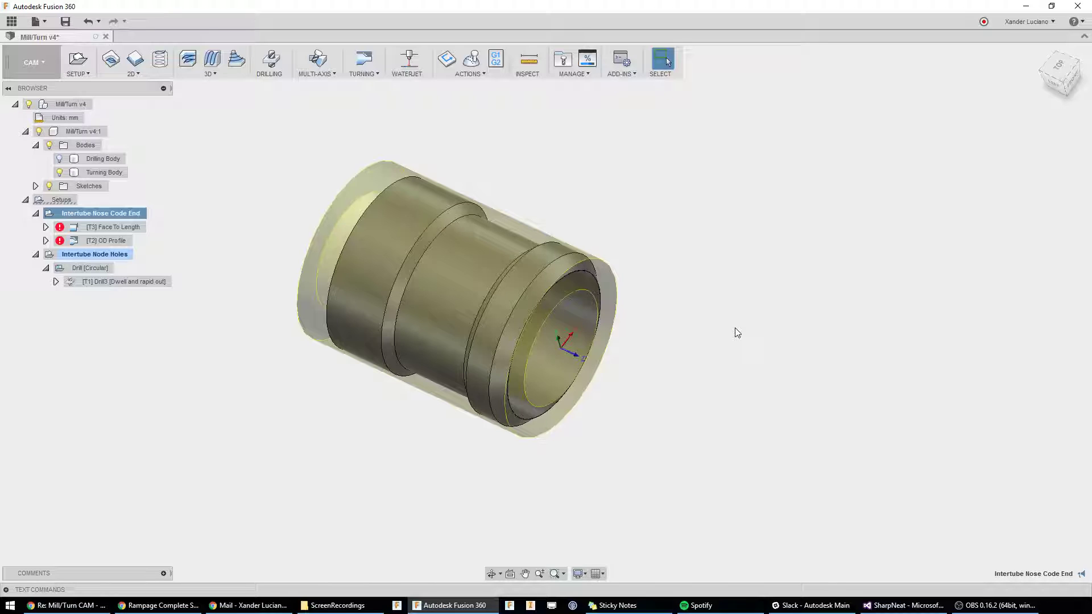
- Preview the Face To Length and OD Profile toolpaths from a few angles
click(121, 231)
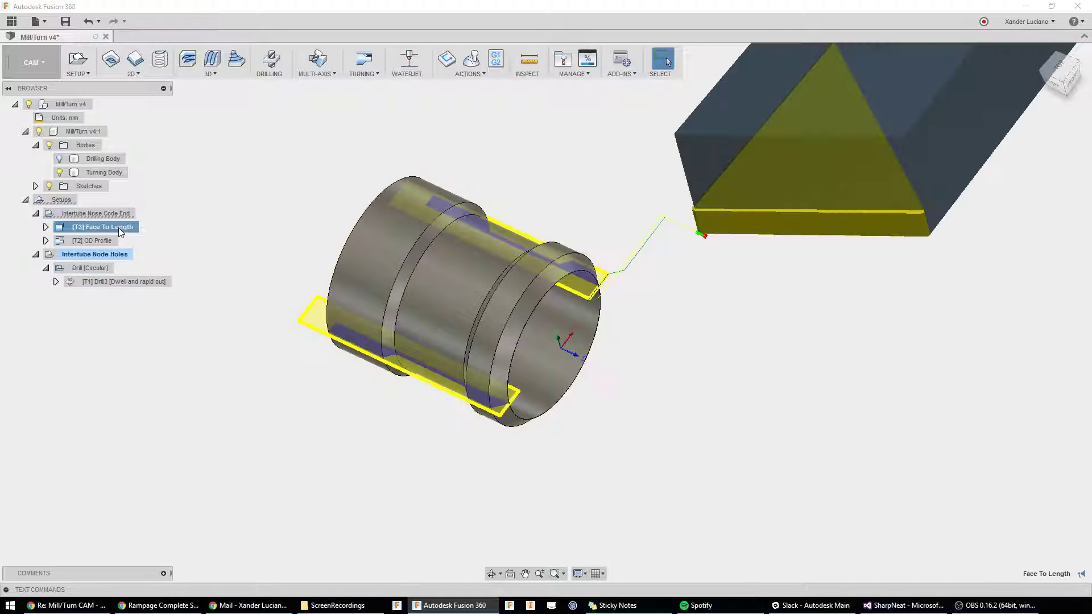
click(104, 241)
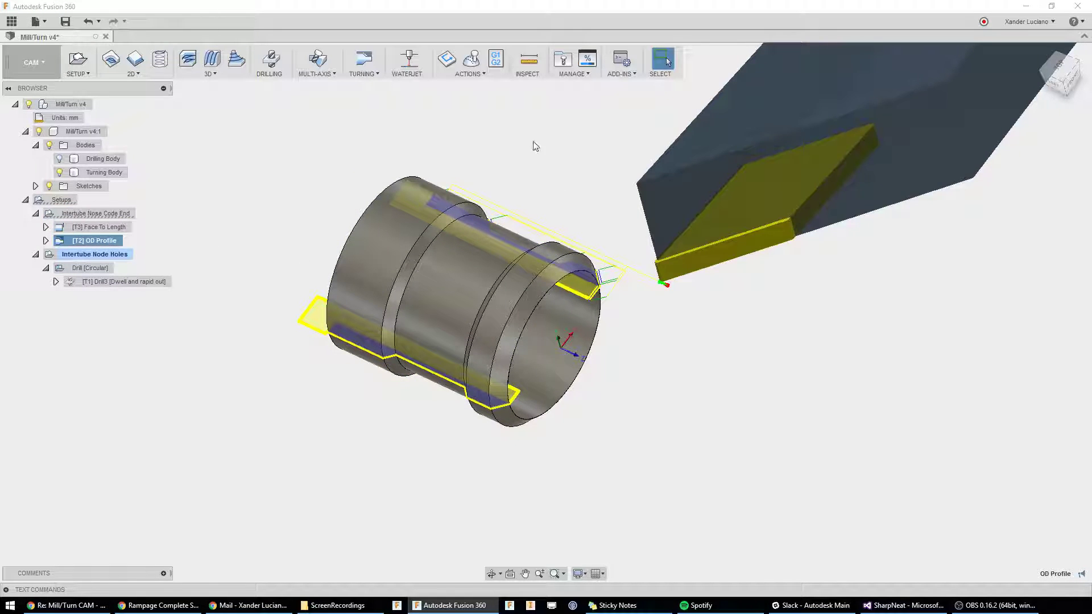
shift+middle_drag(535, 146, 550, 160)
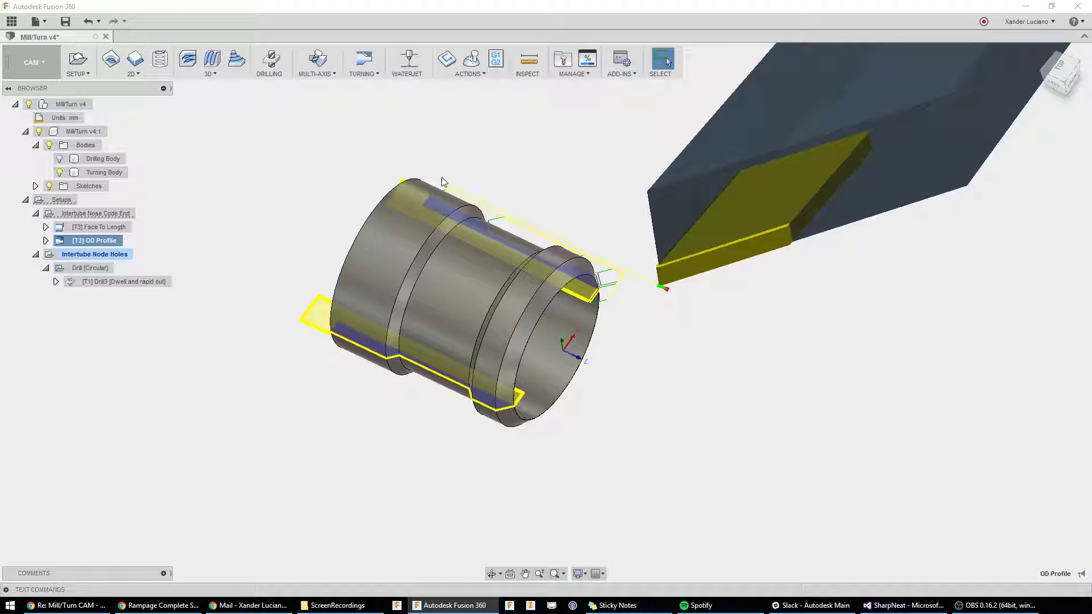
click(326, 172)
shift+middle_drag(326, 172, 428, 316)
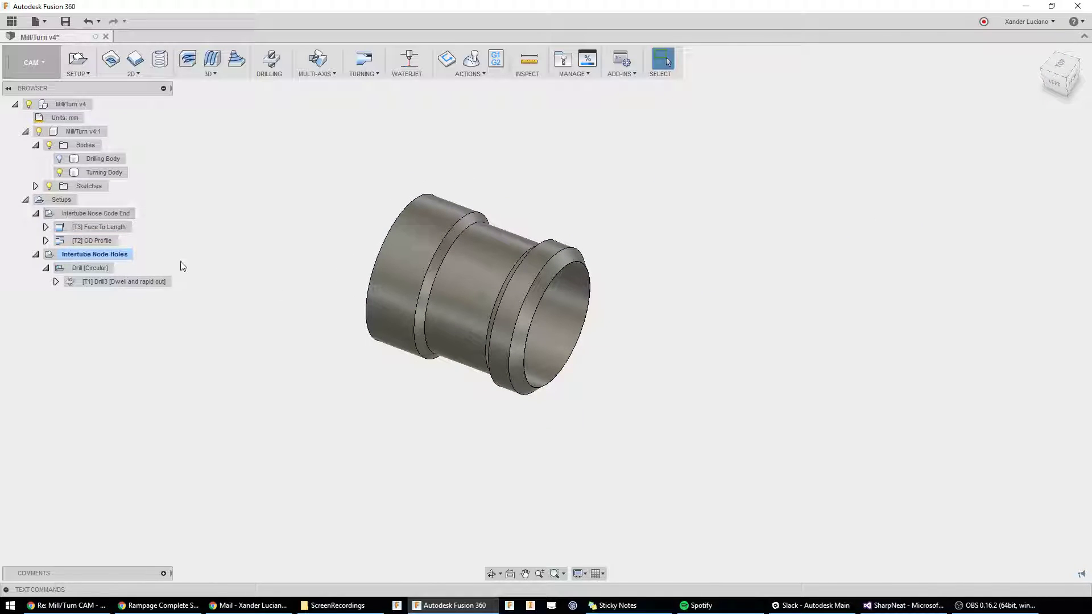
- Set Intertube Node Holes to machine the Drilling Body, with Turning Body hidden and Stock reviewed
right_click(101, 259)
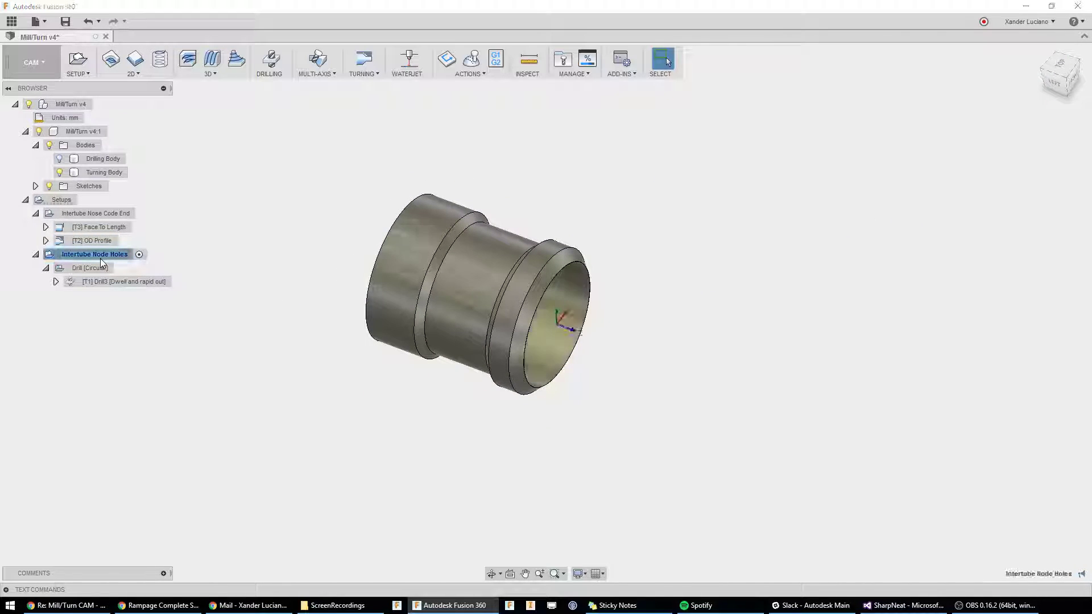
click(112, 264)
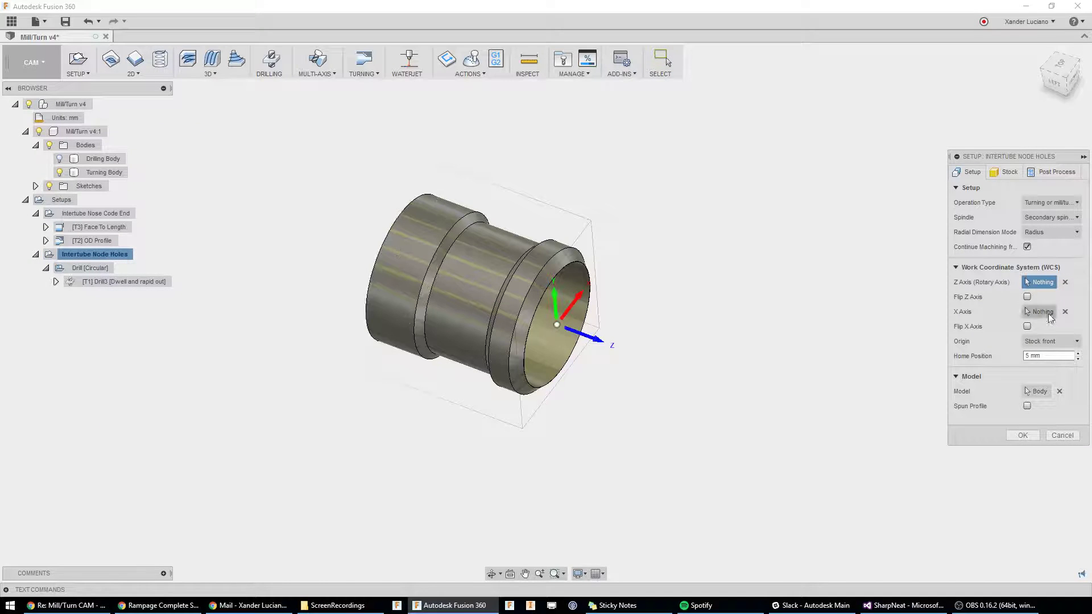
click(1038, 392)
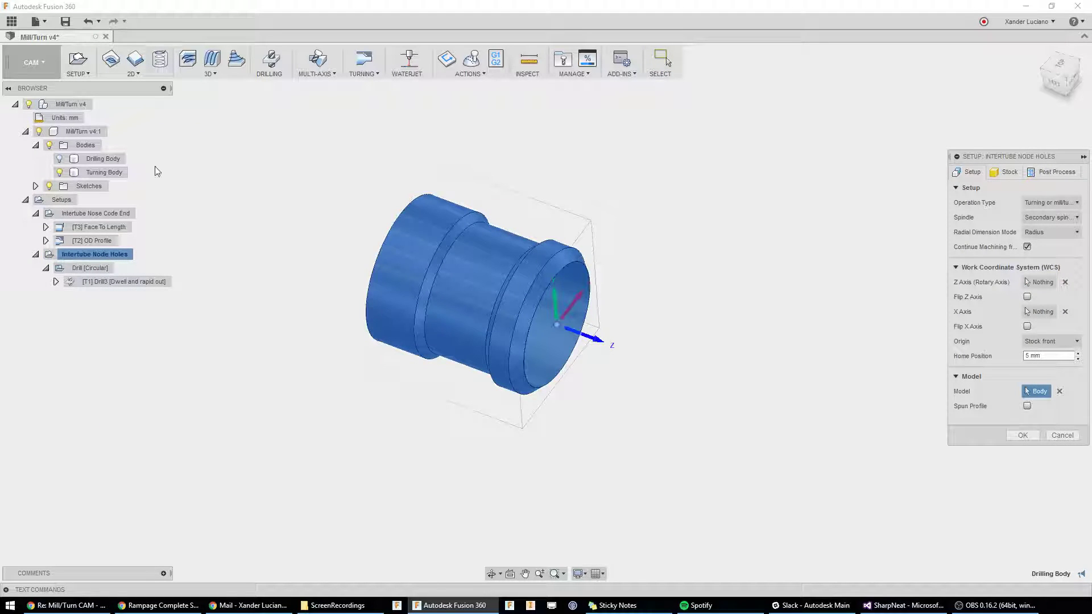
click(62, 174)
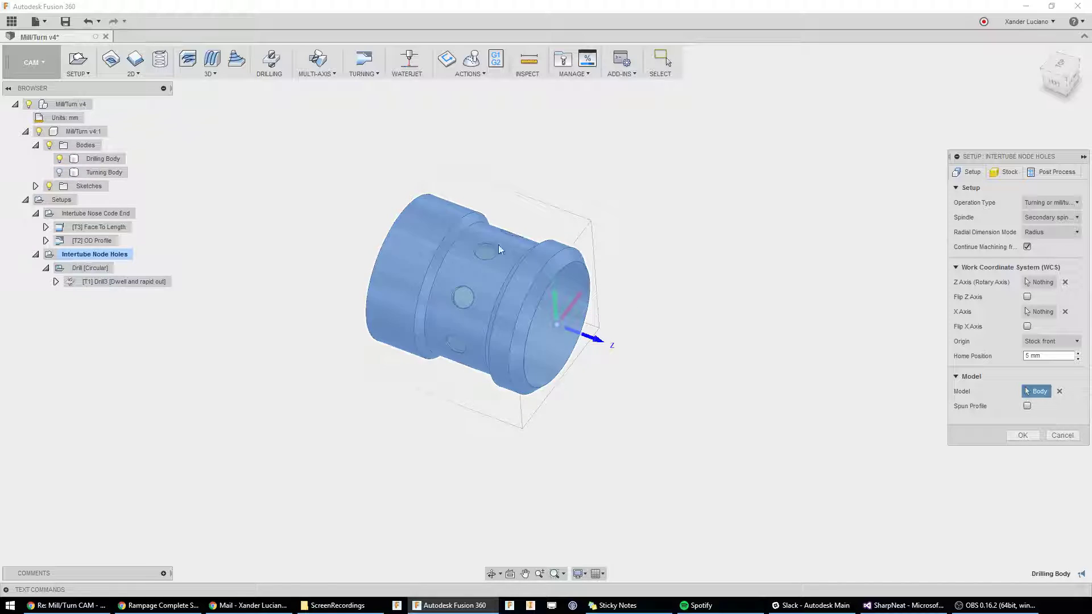
click(1001, 173)
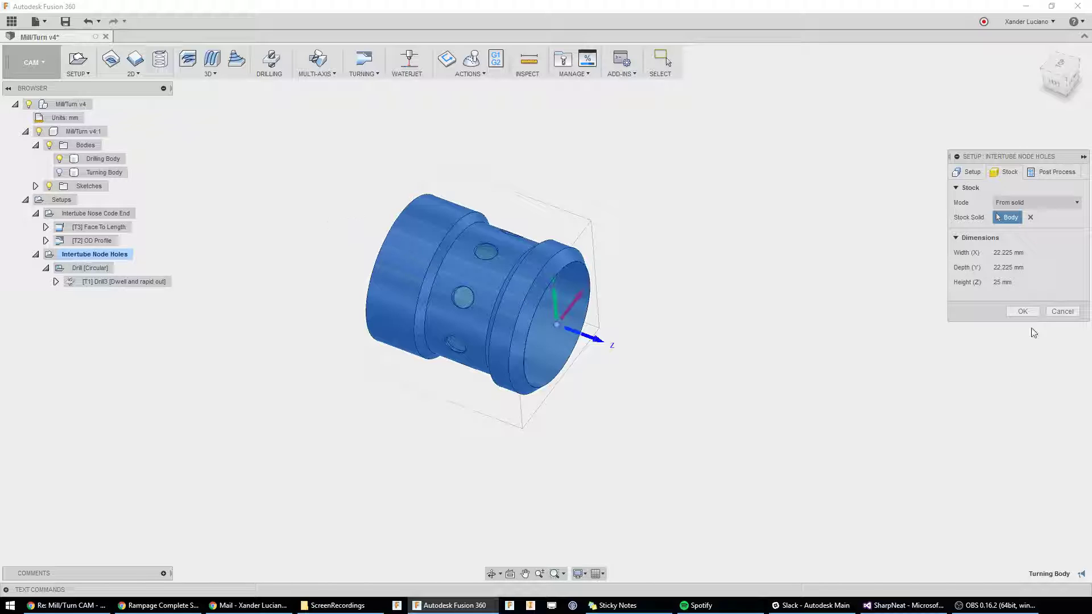
click(1023, 312)
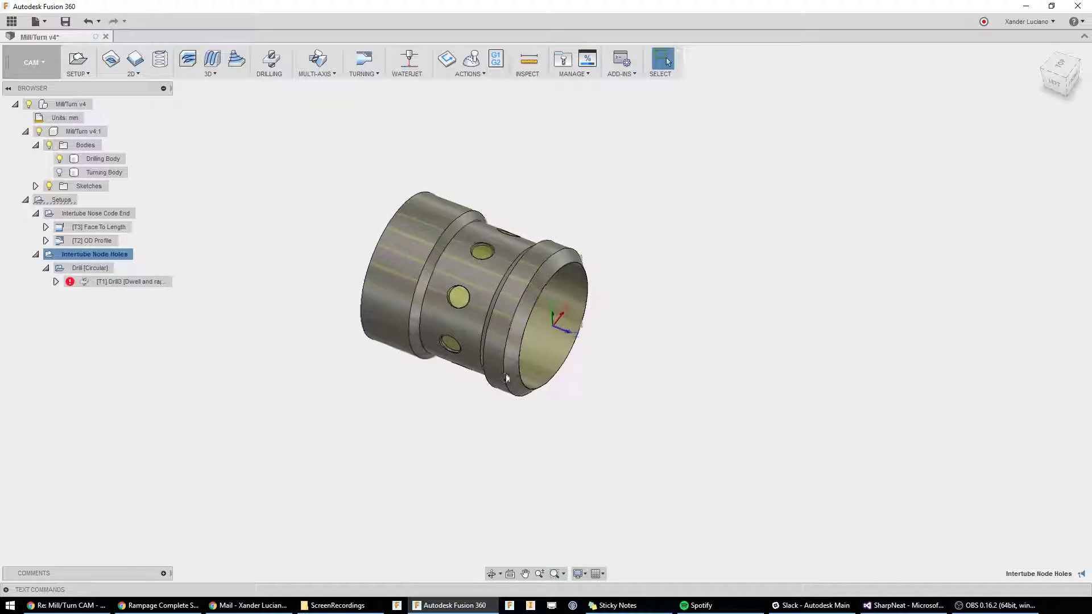
- Delete the Drill [Circular] folder and its drill, then refit the view
click(84, 268)
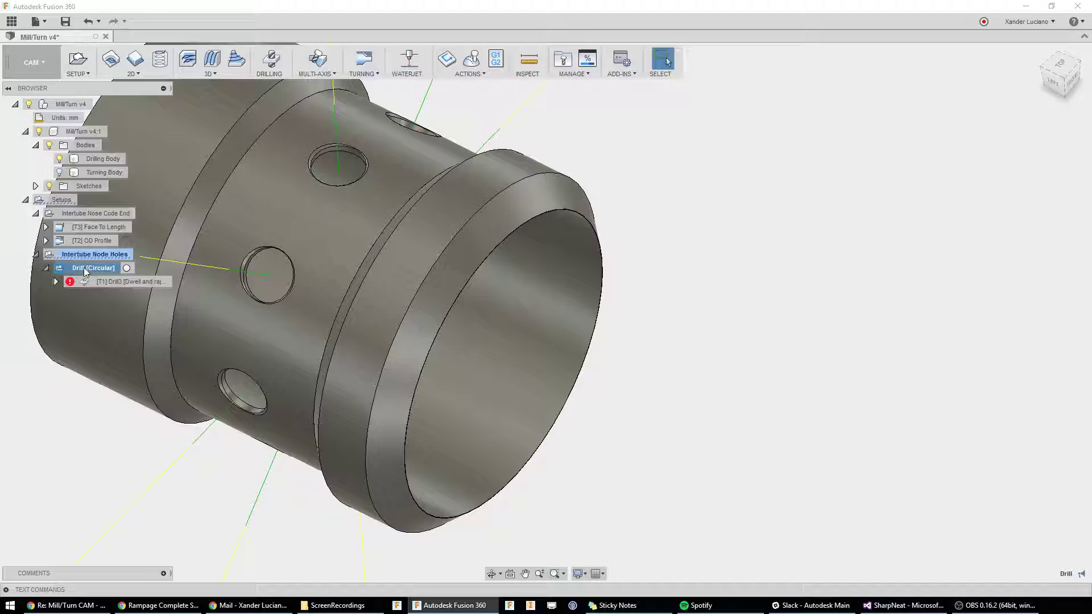
key(Delete)
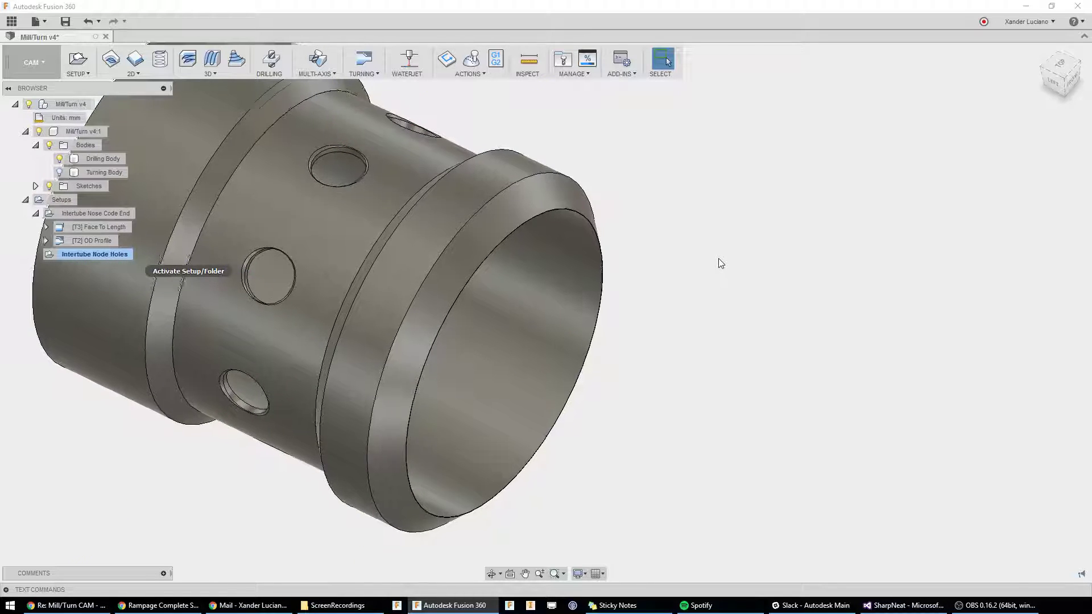
key(F6)
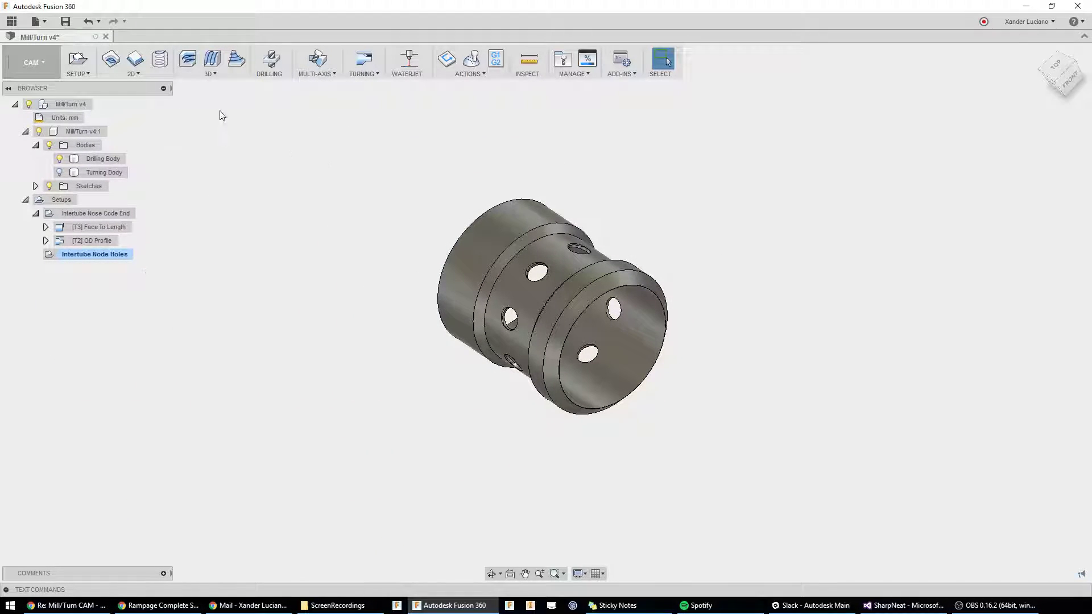
- Create a new Drilling operation using the Ø3.175 mm center drill
click(274, 61)
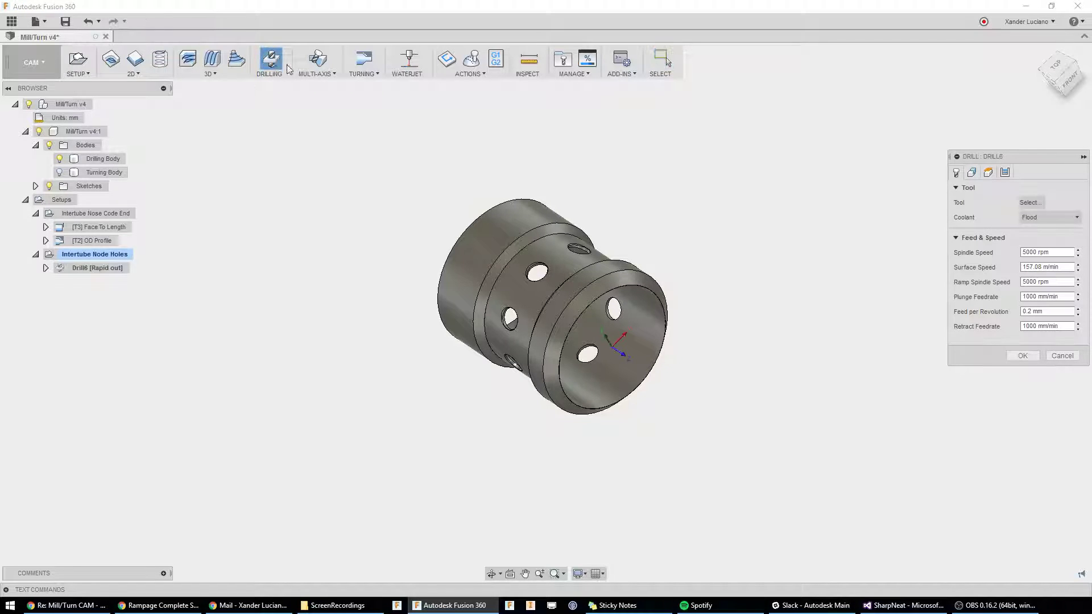
click(1031, 203)
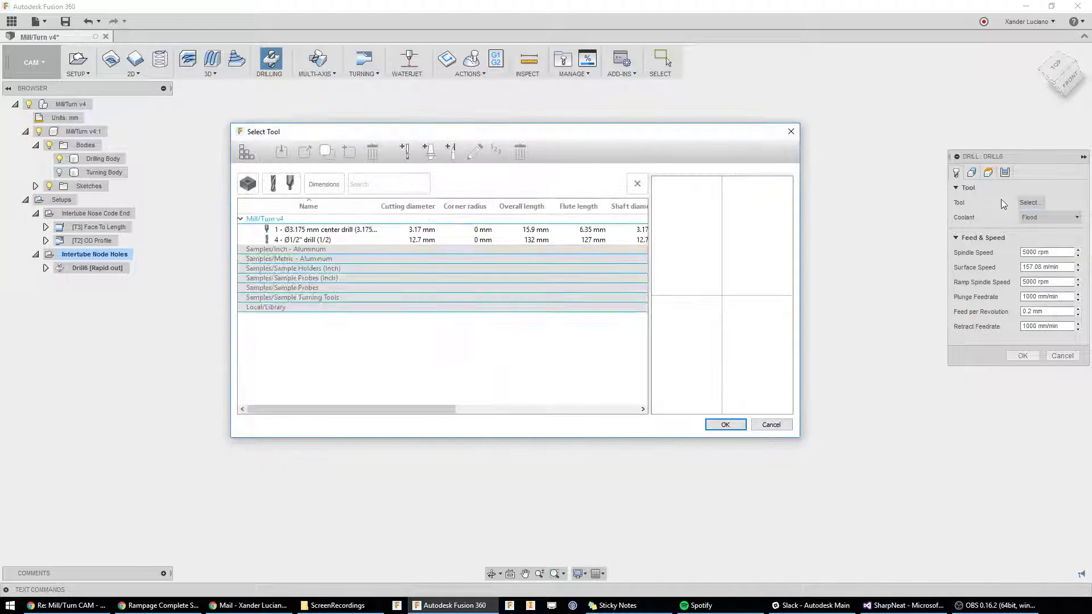
click(725, 425)
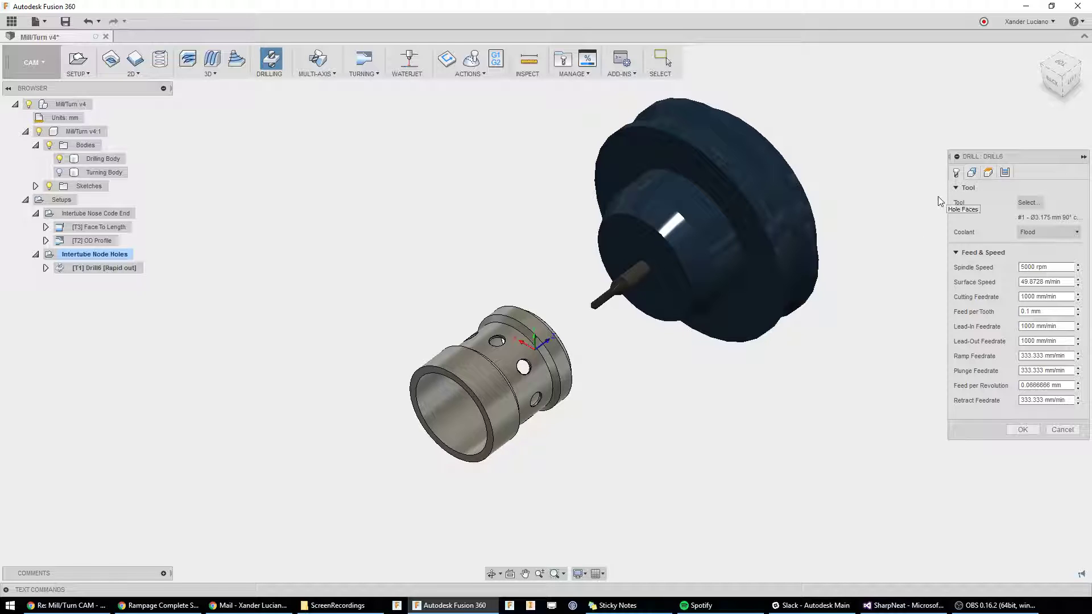
click(973, 173)
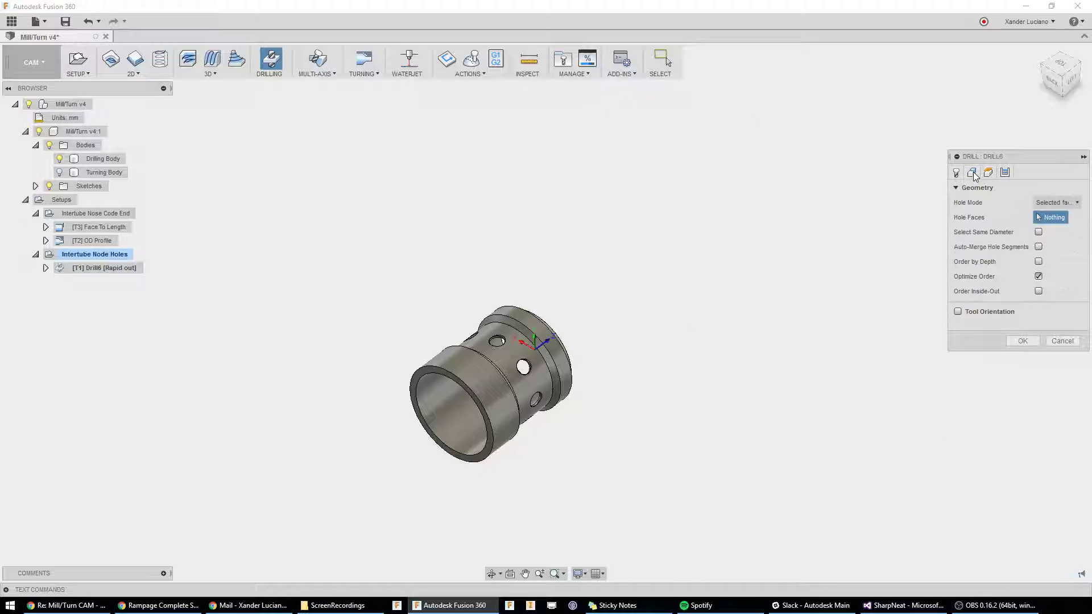
- Enable Tool Orientation and pick the part's work axis as the tool Z axis
click(958, 312)
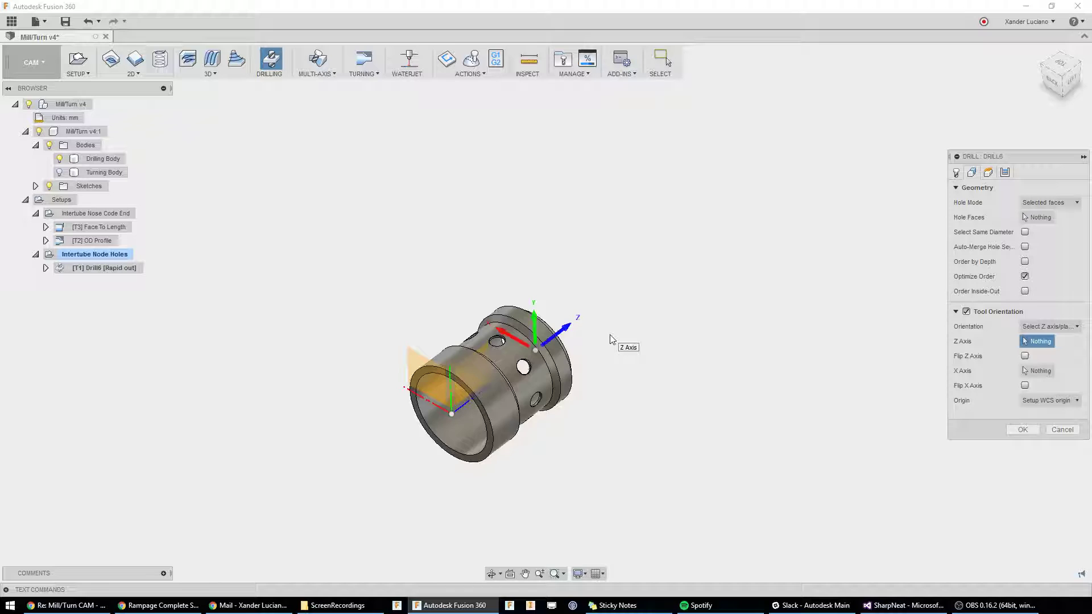
shift+middle_drag(611, 340, 629, 438)
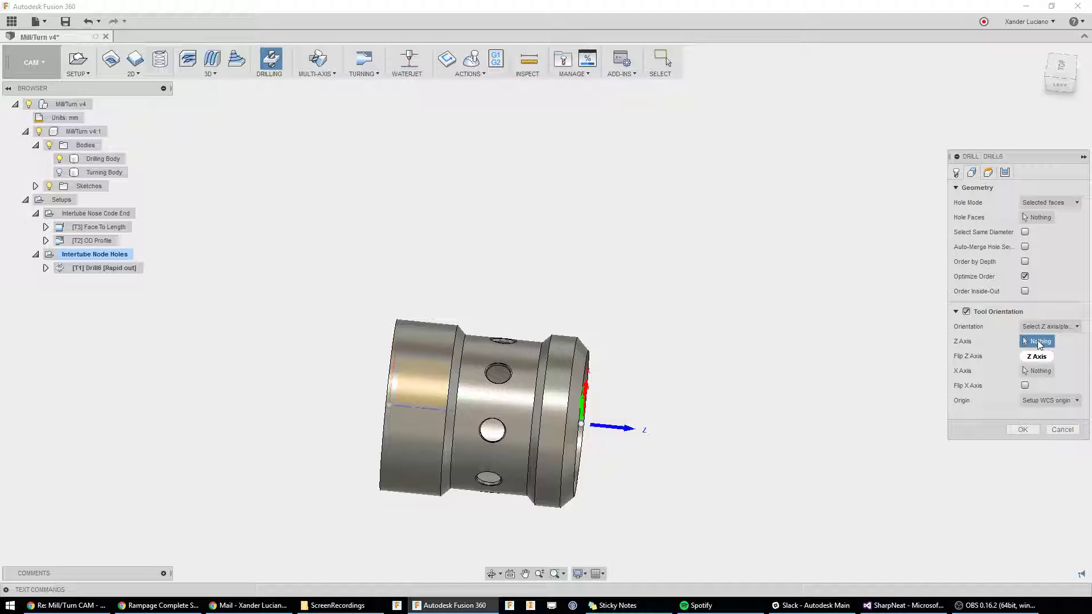
shift+middle_drag(786, 246, 637, 324)
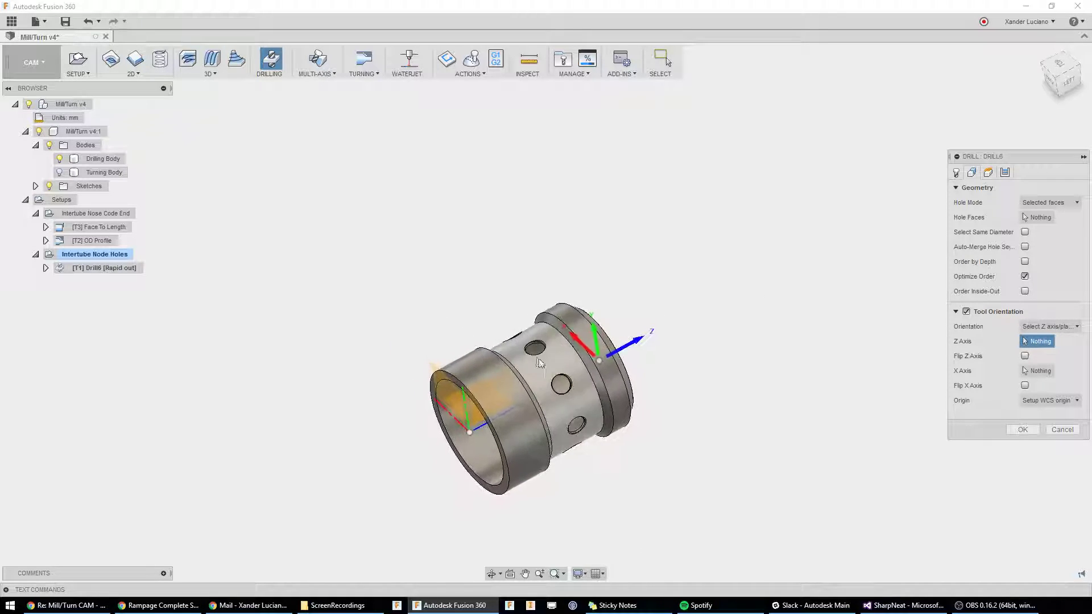
shift+middle_drag(484, 425, 503, 445)
scroll(504, 444, up, 4)
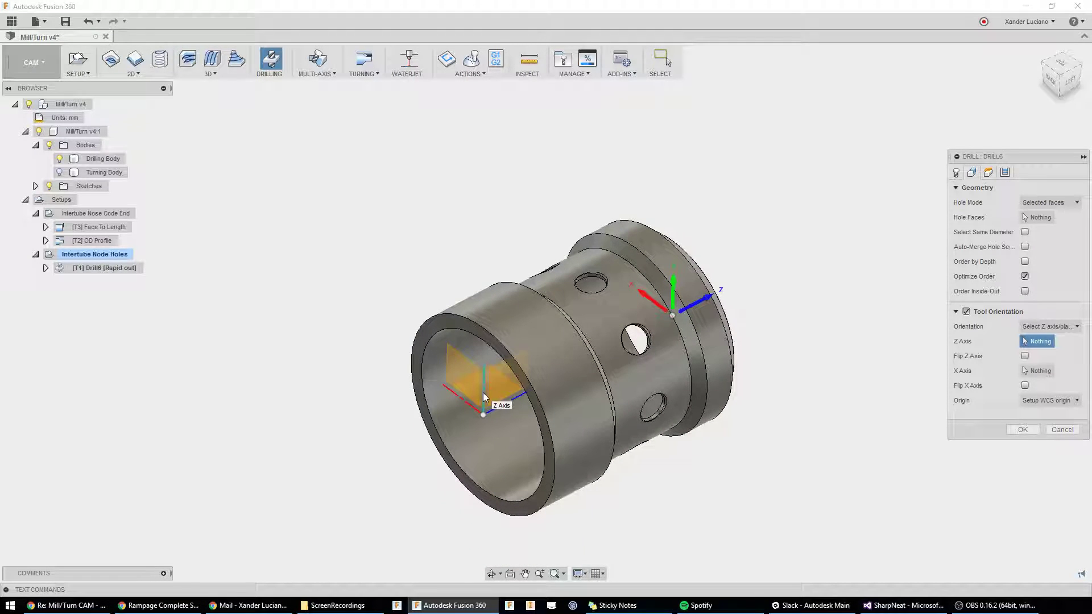
click(483, 396)
- Clear the work axis Z selection, pick it again, then clear it once more
scroll(487, 362, down, 1)
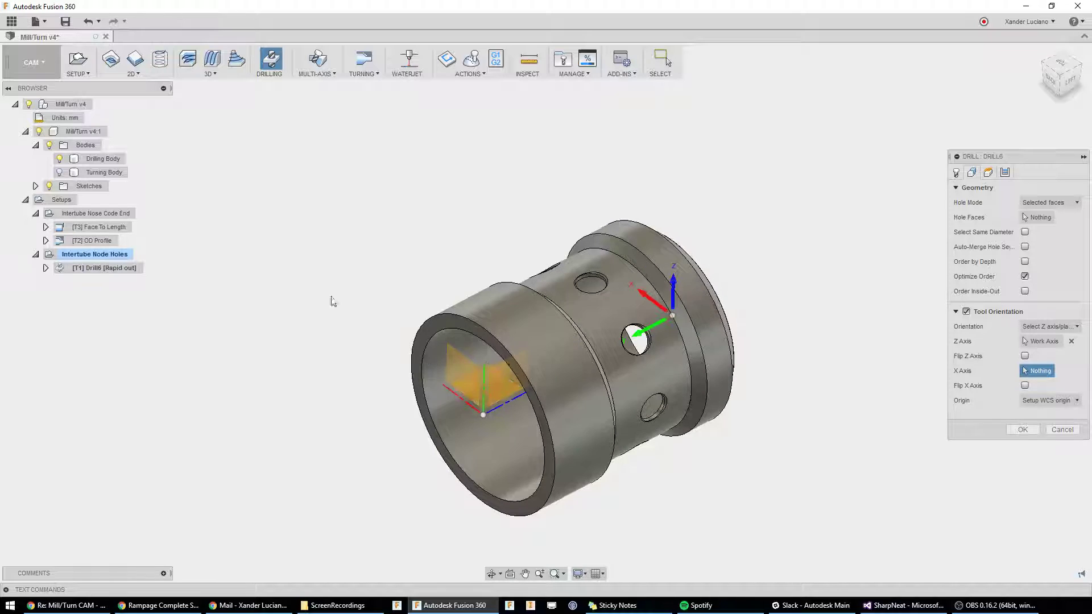
scroll(314, 294, down, 1)
shift+middle_drag(314, 293, 796, 342)
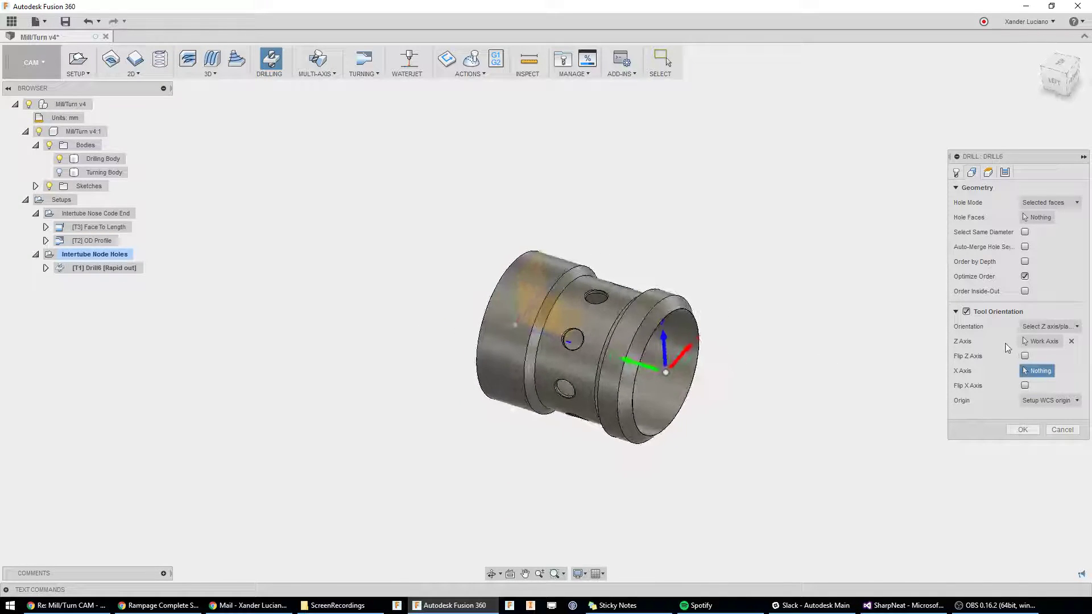
click(1072, 342)
shift+middle_drag(933, 387, 510, 335)
click(511, 336)
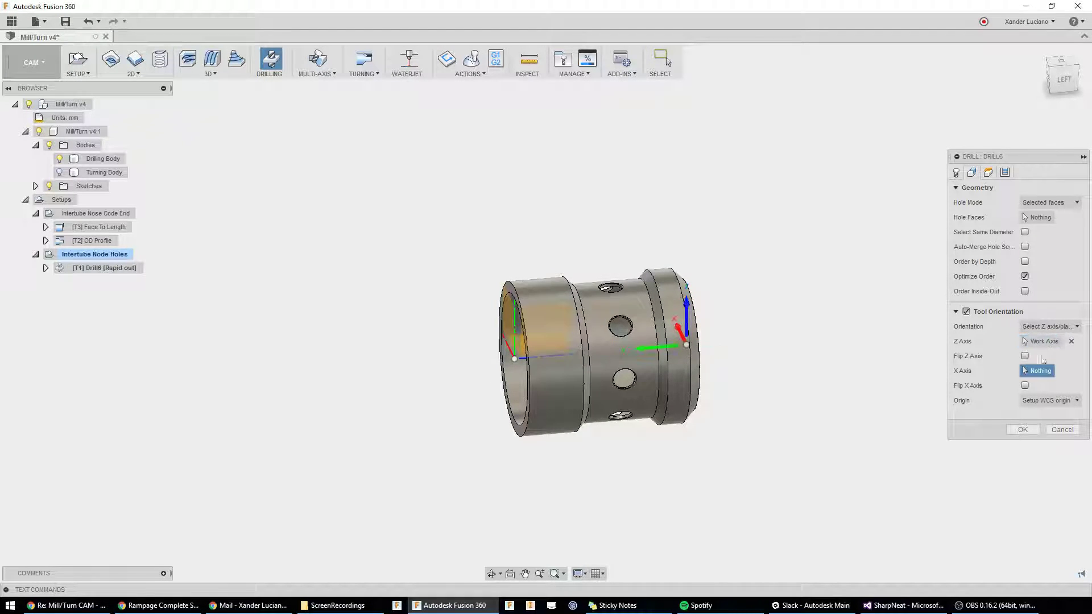
click(1072, 342)
- Try the work plane as tool Z axis, toggle Flip Z Axis on and off, then clear it
shift+middle_drag(501, 401, 719, 465)
scroll(585, 400, up, 2)
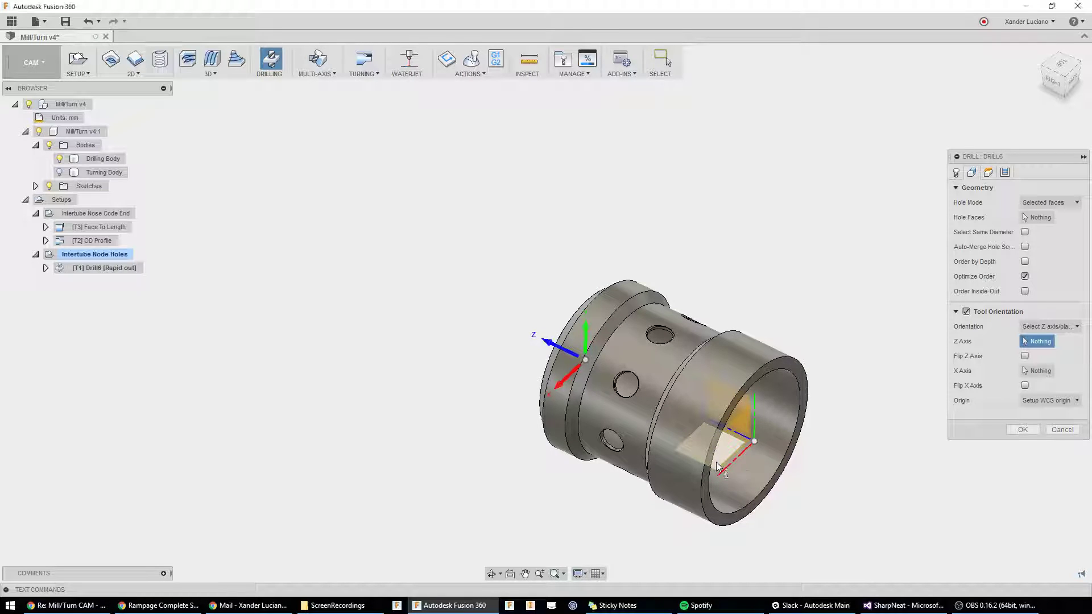
click(715, 462)
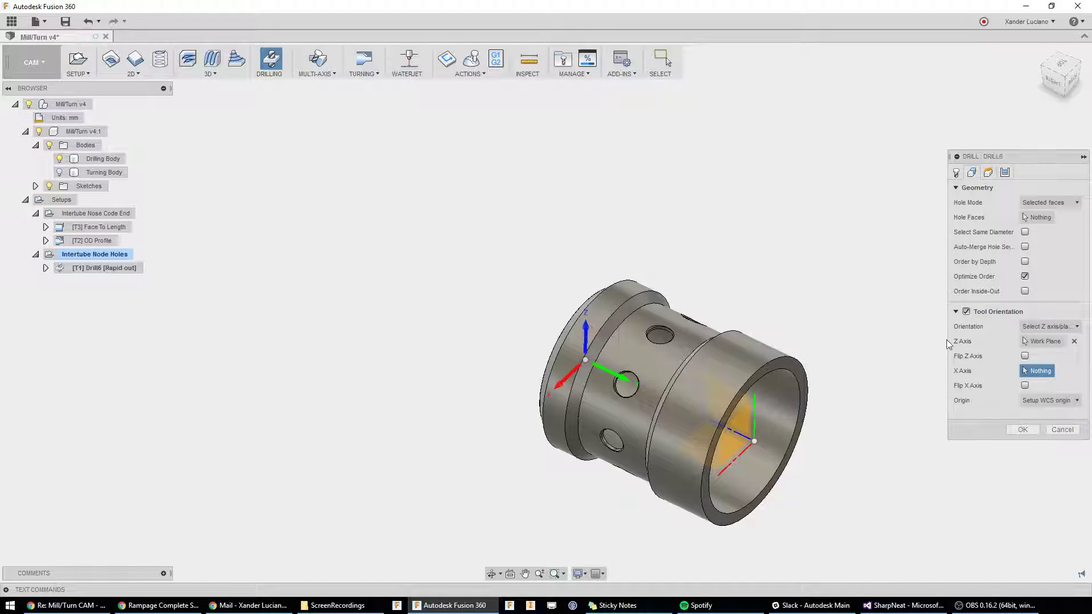
click(1025, 357)
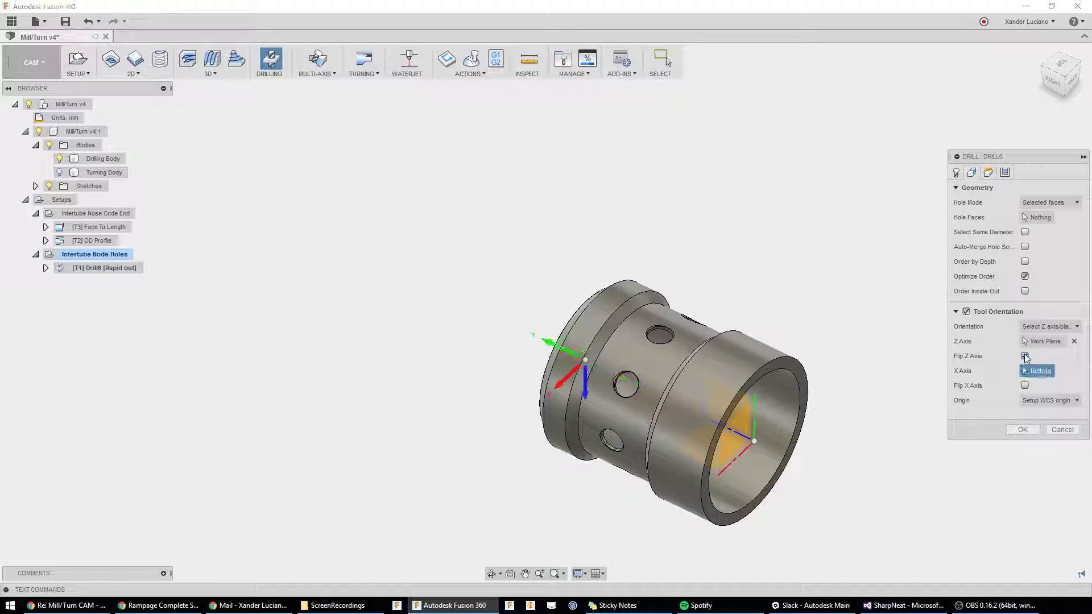
click(1025, 356)
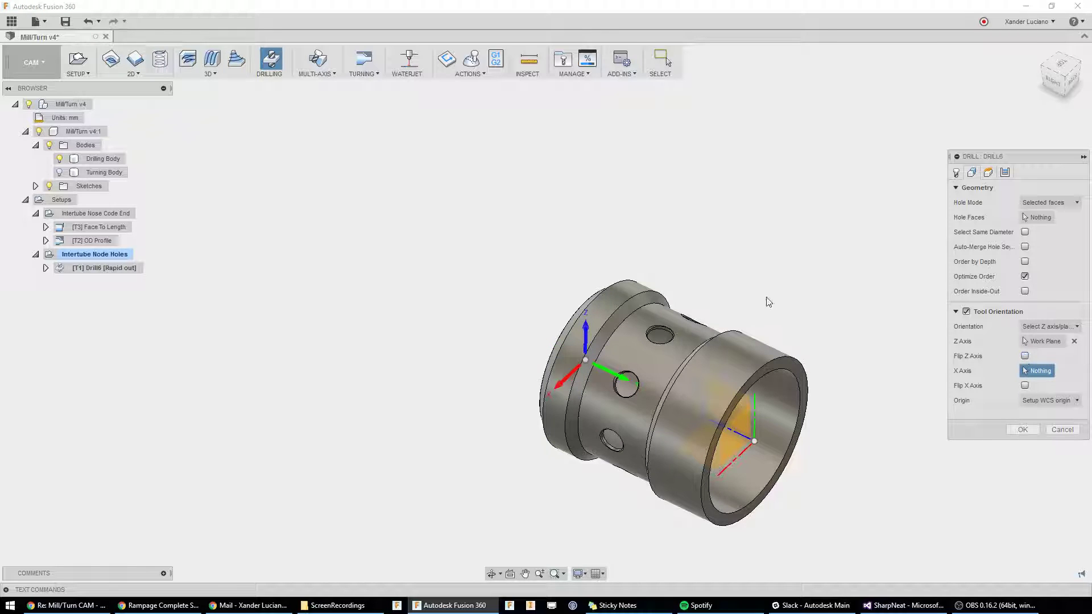
click(1074, 341)
- Set the part's work axis as the unflipped tool Z axis, re-picking it once
click(744, 454)
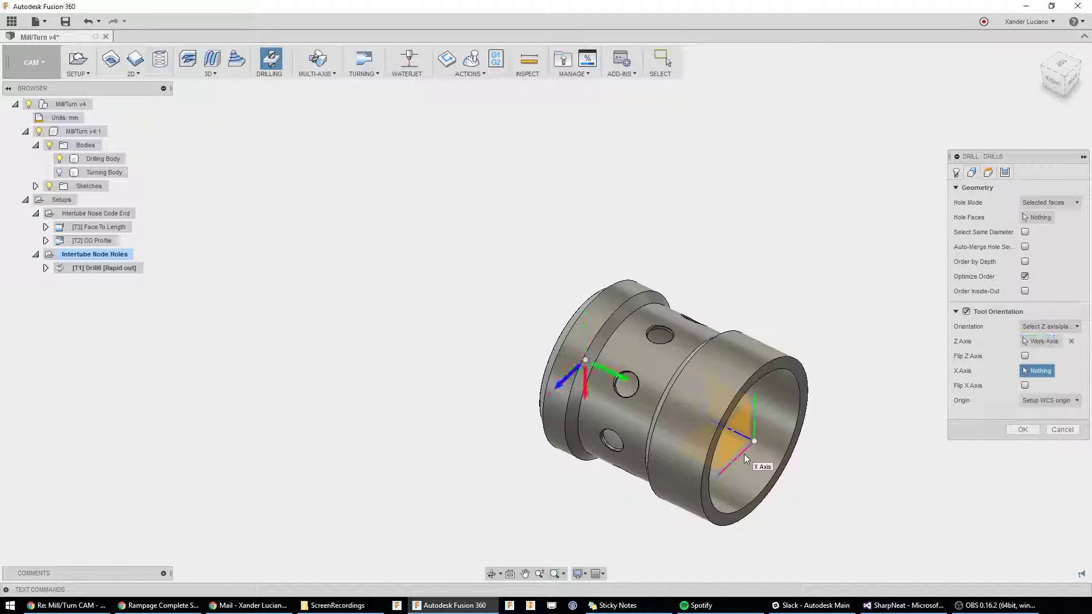
shift+middle_drag(742, 452, 722, 457)
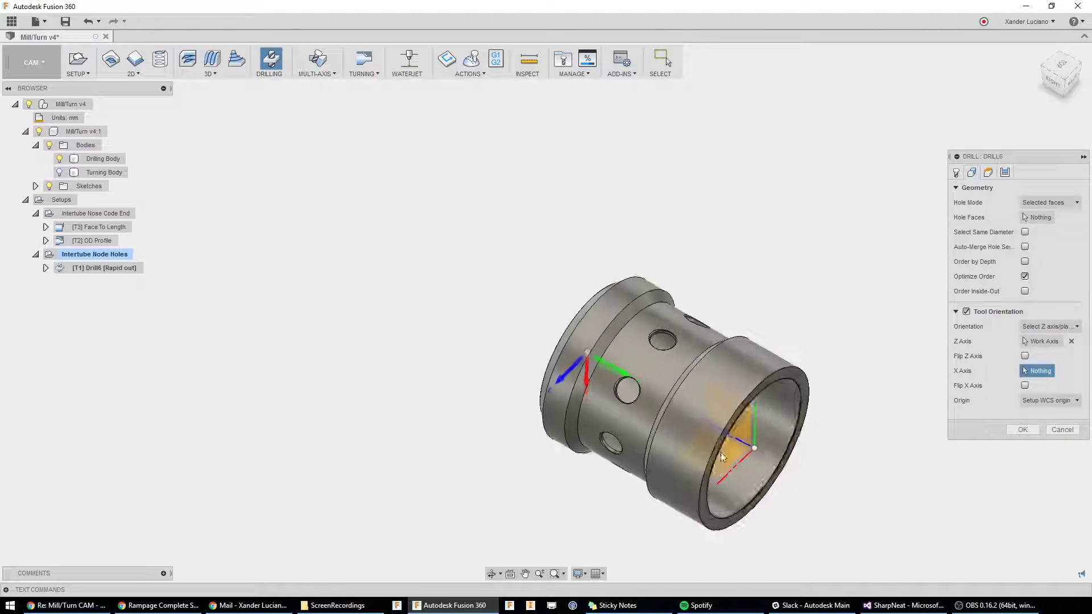
click(1071, 341)
click(759, 436)
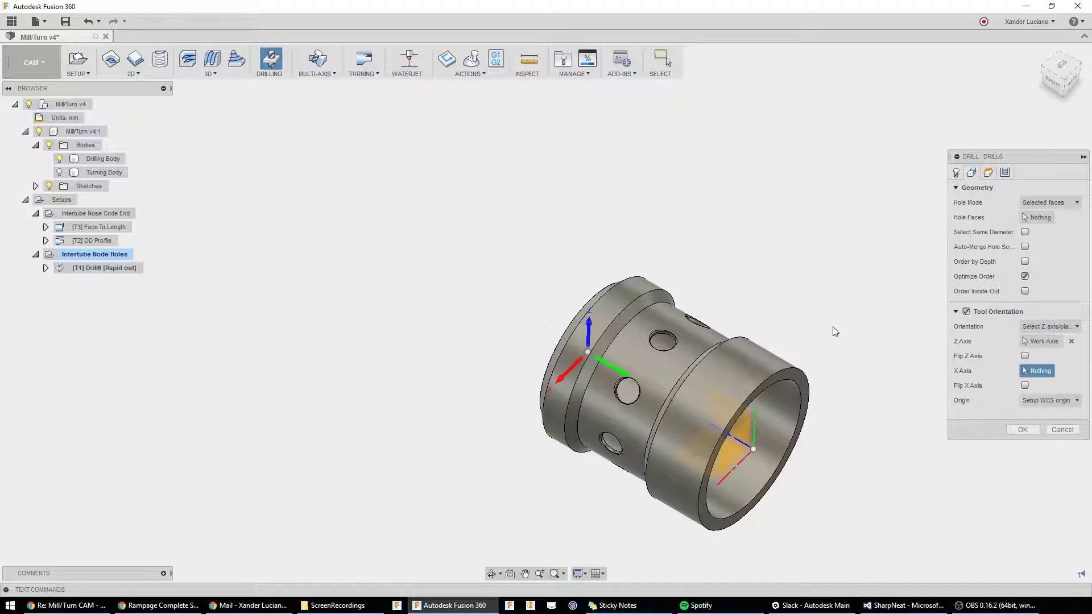
shift+middle_drag(831, 330, 821, 316)
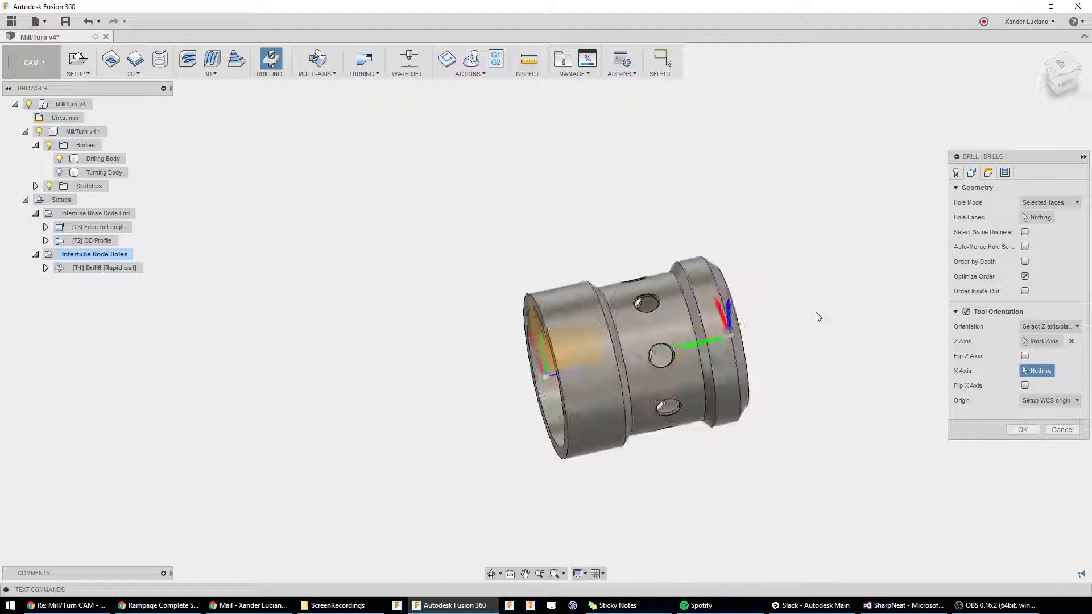
- Select the top radial hole's face (radius 1.5875 mm) as the Drill6 hole geometry
click(955, 188)
click(956, 172)
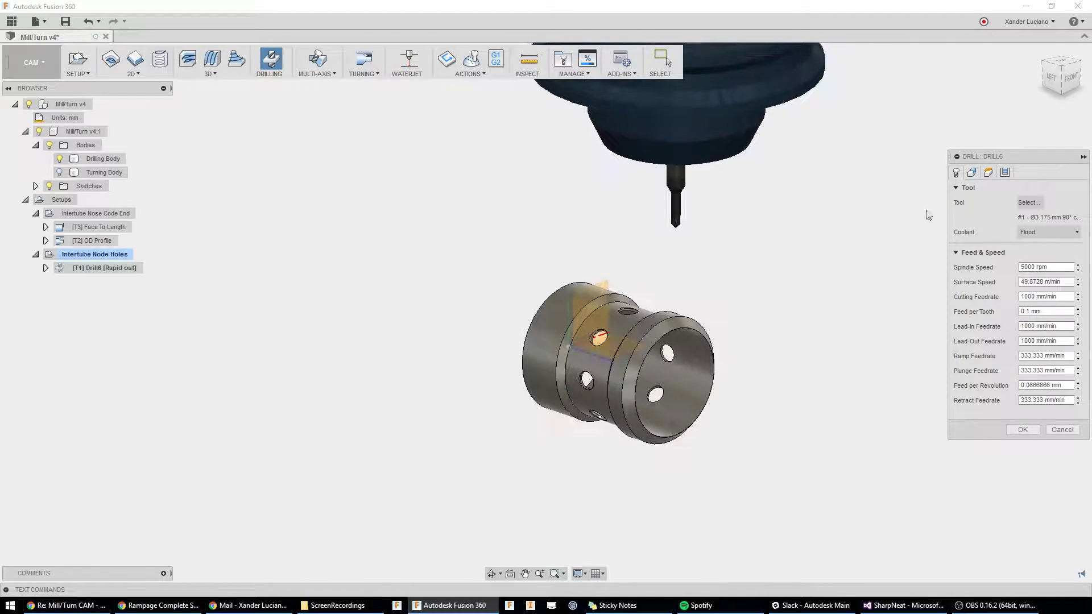
click(972, 172)
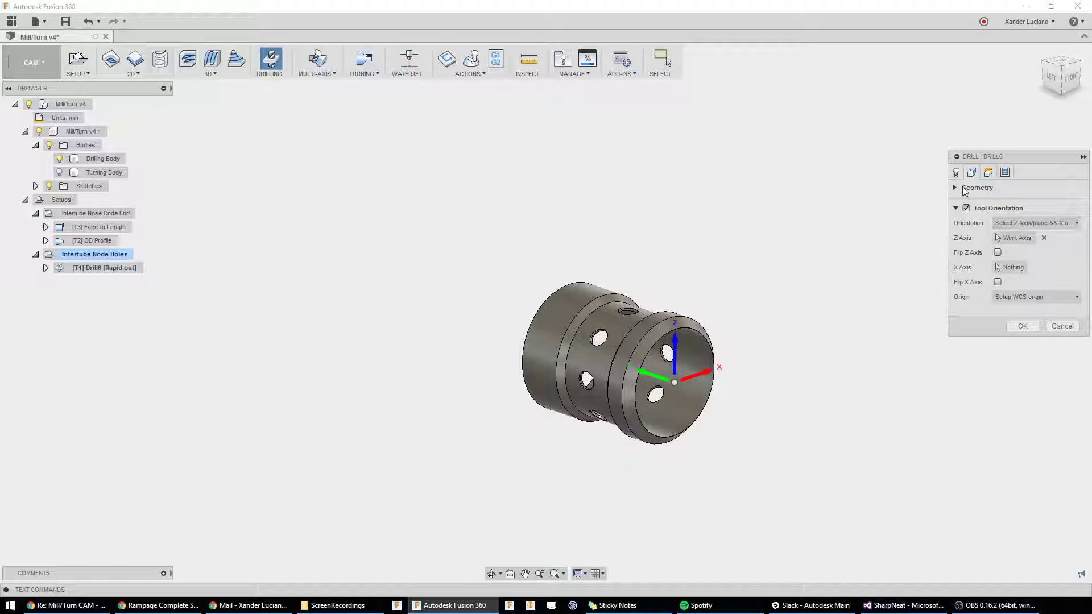
click(959, 190)
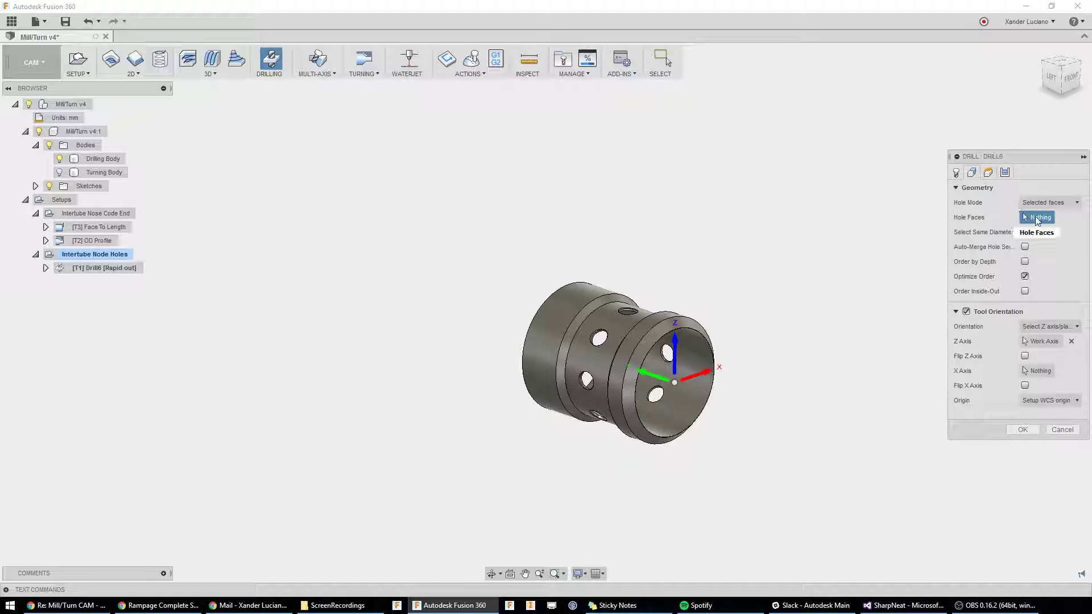
scroll(724, 314, up, 8)
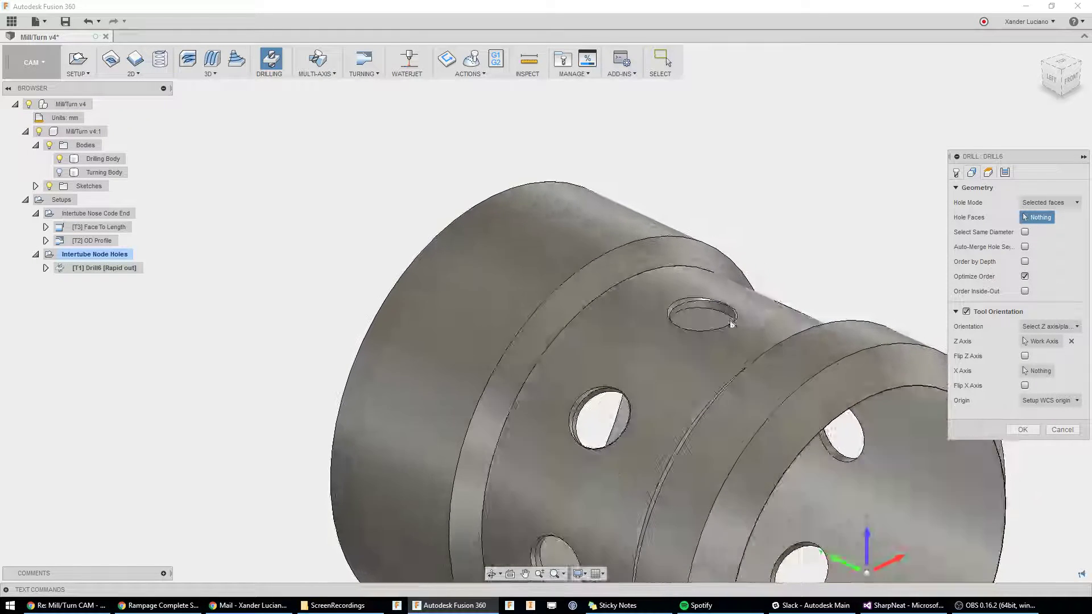
click(724, 313)
scroll(833, 403, down, 5)
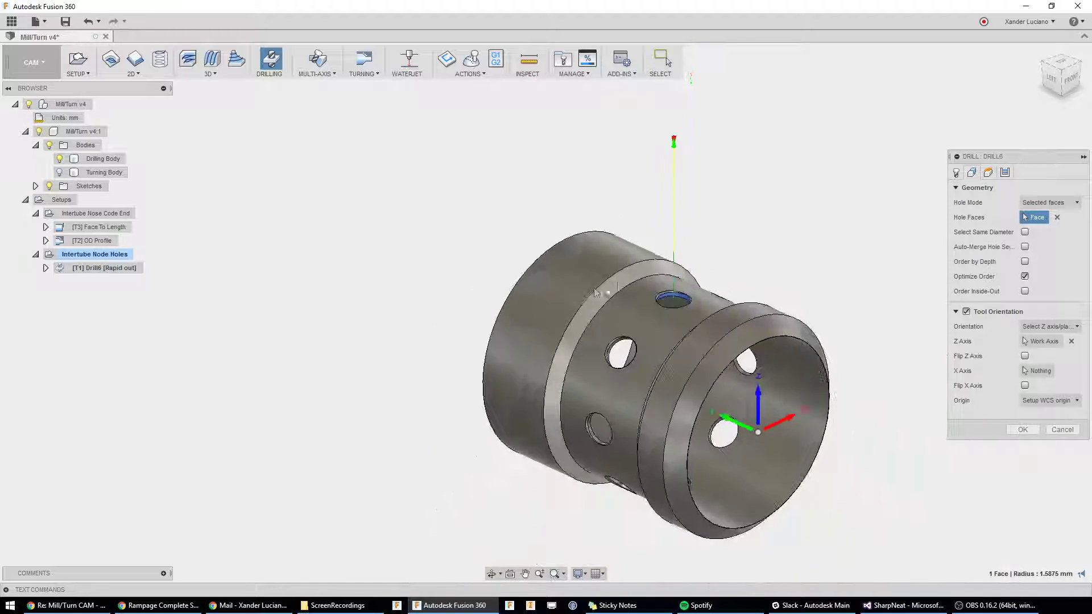
scroll(834, 403, up, 2)
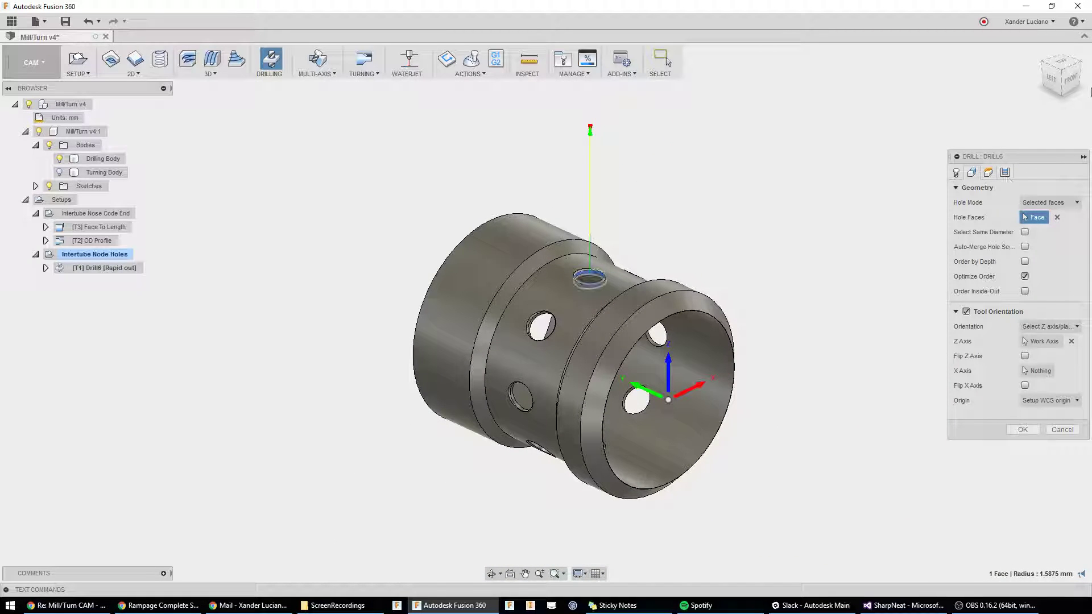
- Adjust Drill6's Bottom Height offset from the front view, accept it, and return home
click(1073, 78)
click(988, 173)
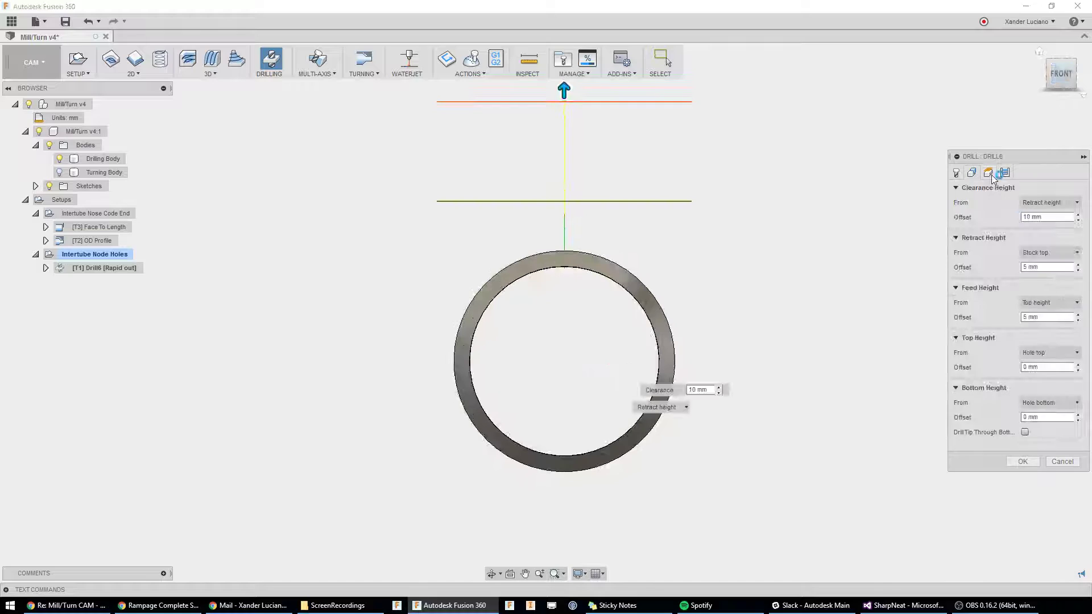
double_click(1057, 418)
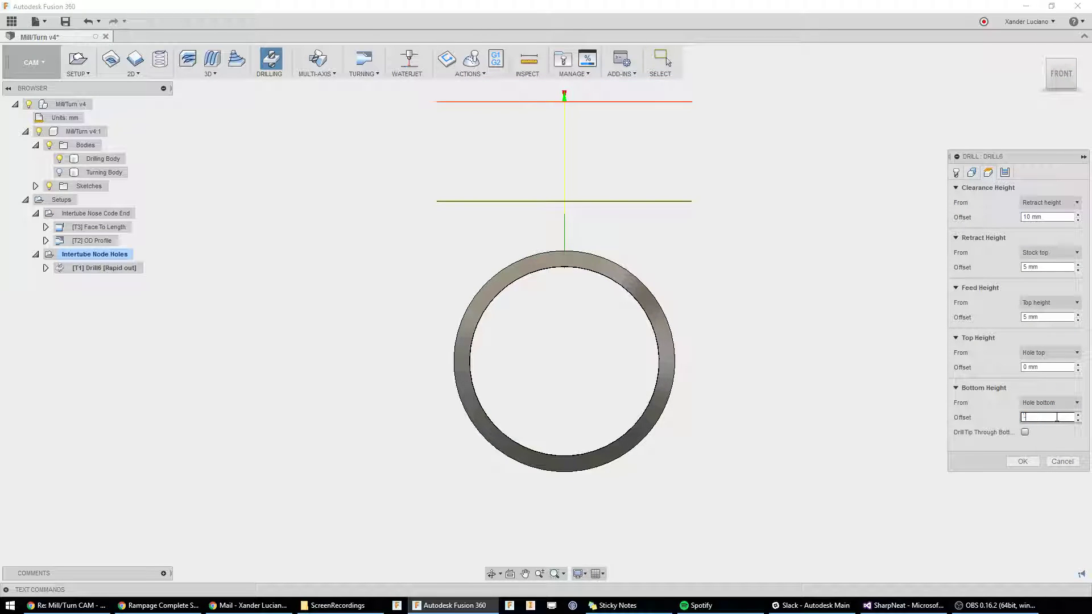
click(1023, 461)
key(F6)
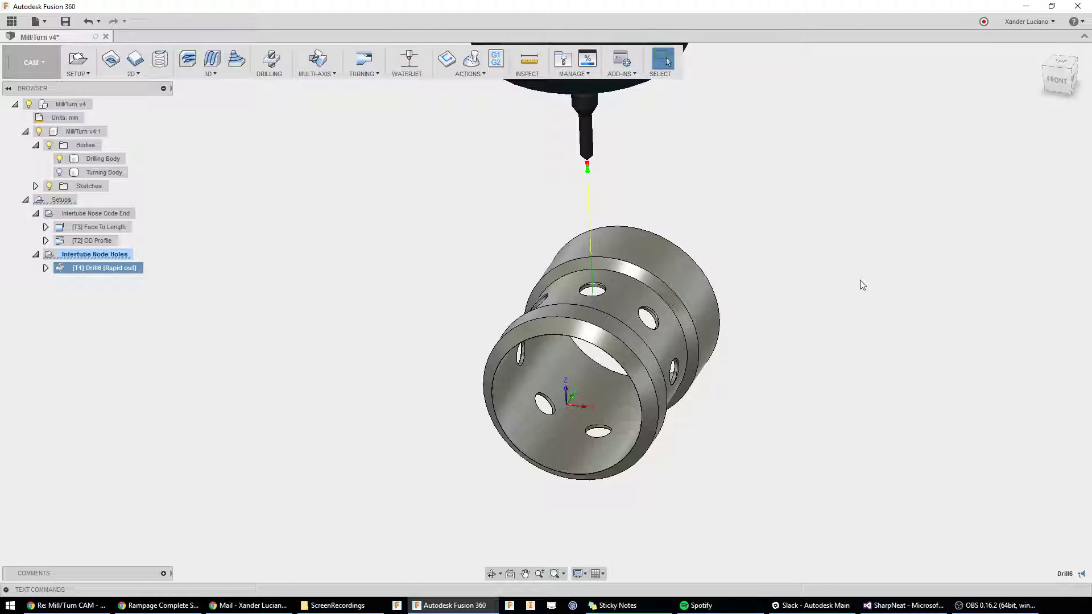
- Discard the stray Pattern3 folder and create Pattern4 around the selected Drill6 operation
click(87, 77)
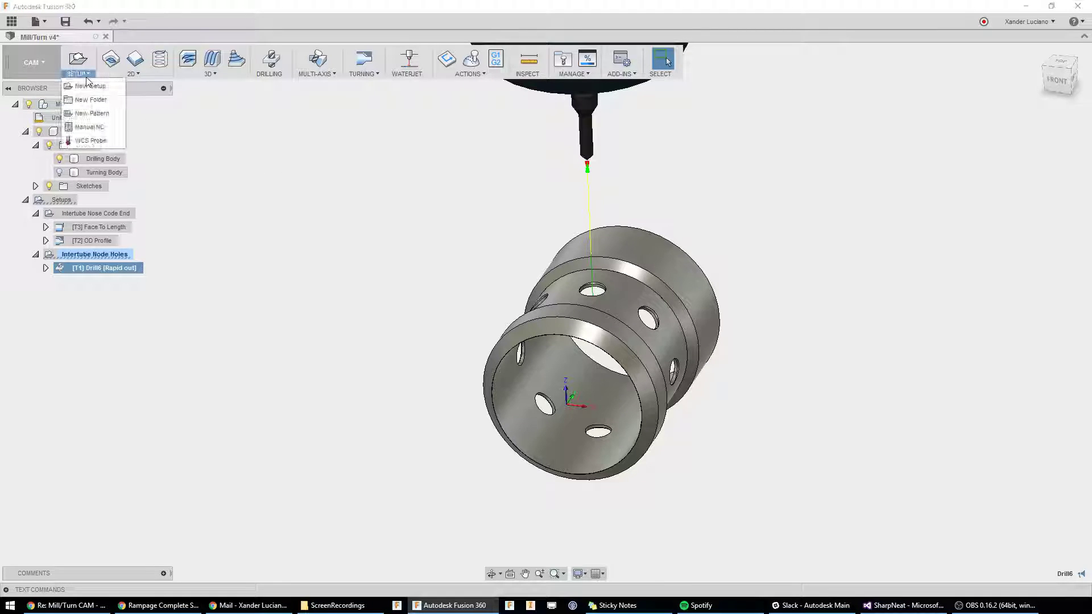
click(88, 113)
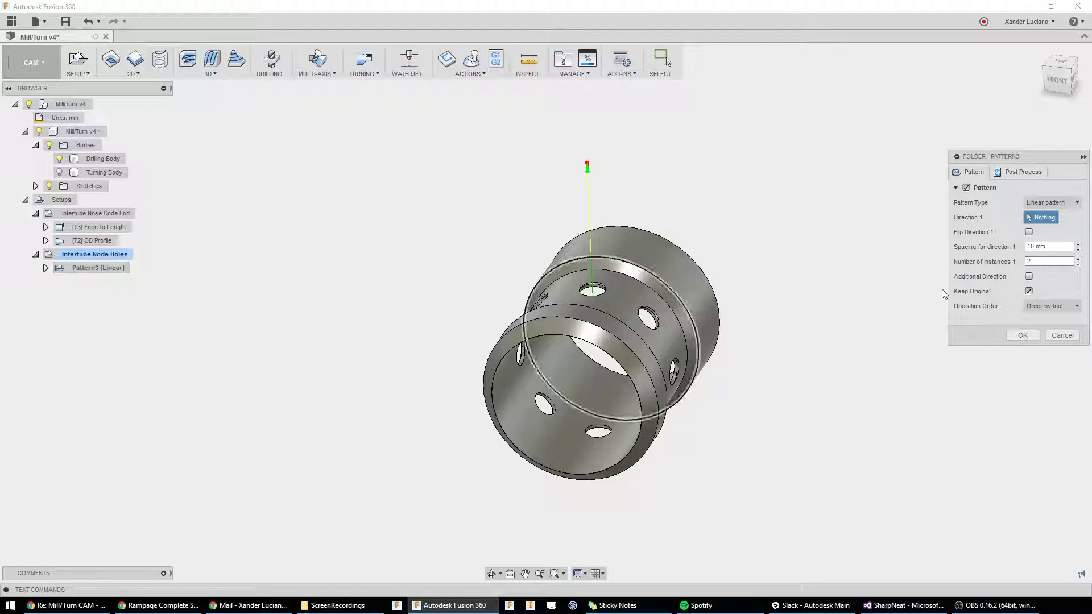
click(1062, 335)
click(96, 272)
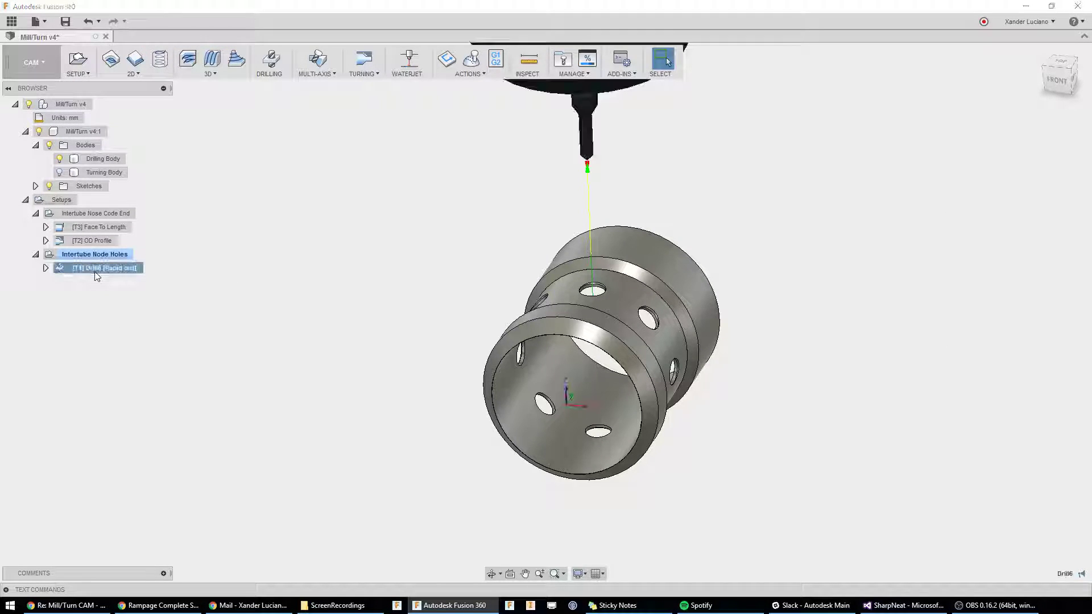
click(78, 73)
click(91, 112)
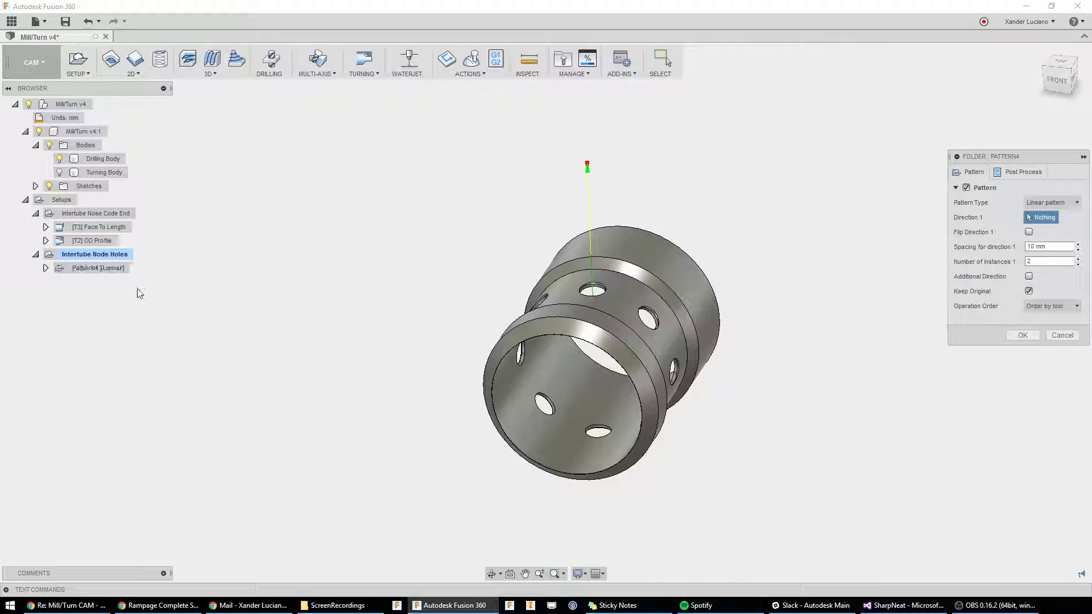
- Make Pattern4 circular about the outer cylindrical face with 8 instances
click(1062, 203)
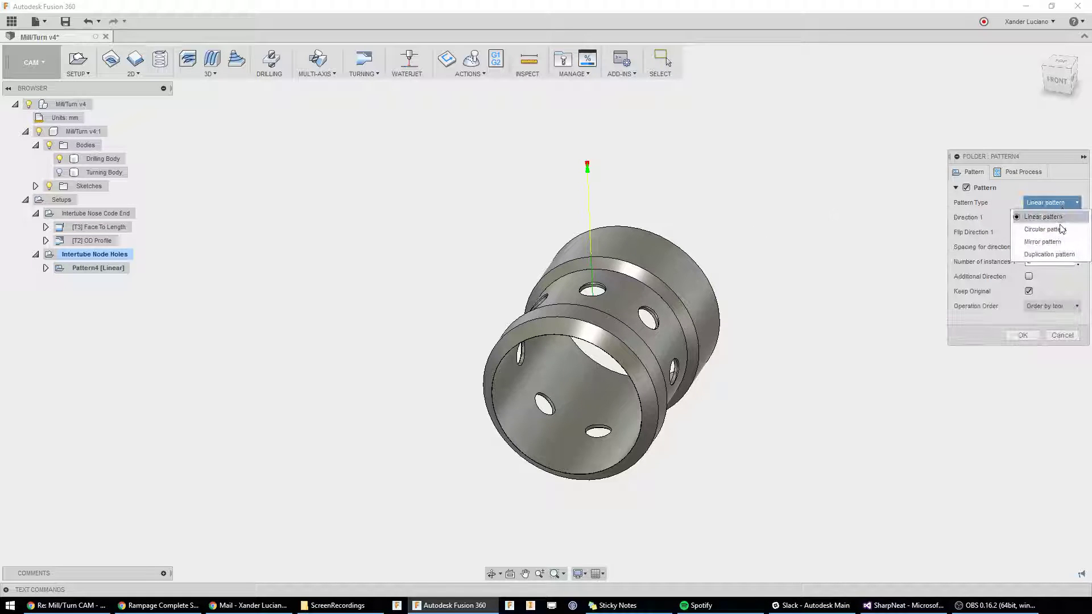
click(1047, 218)
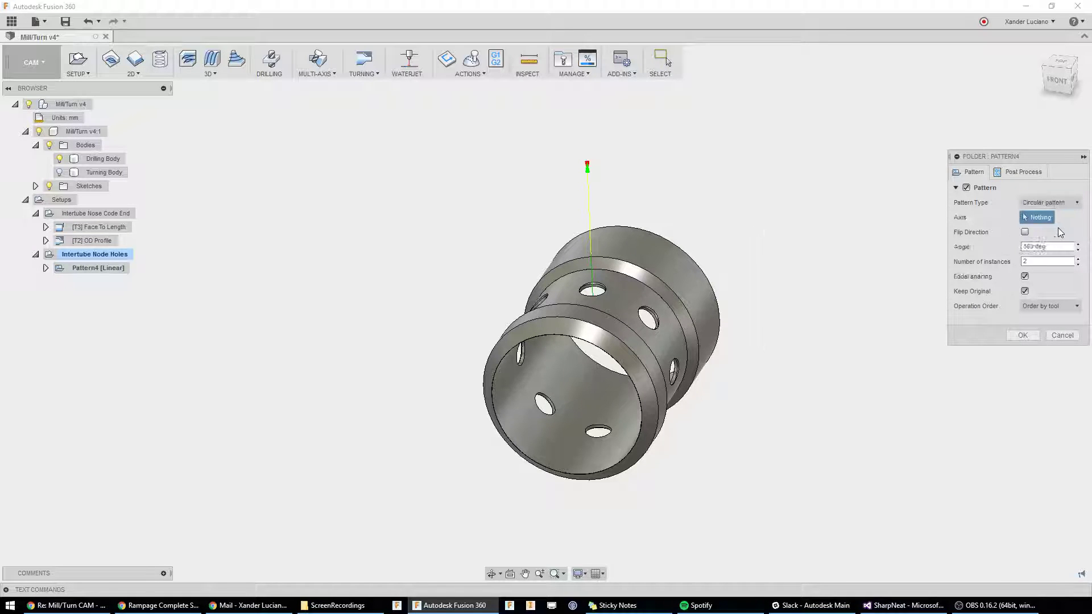
click(654, 252)
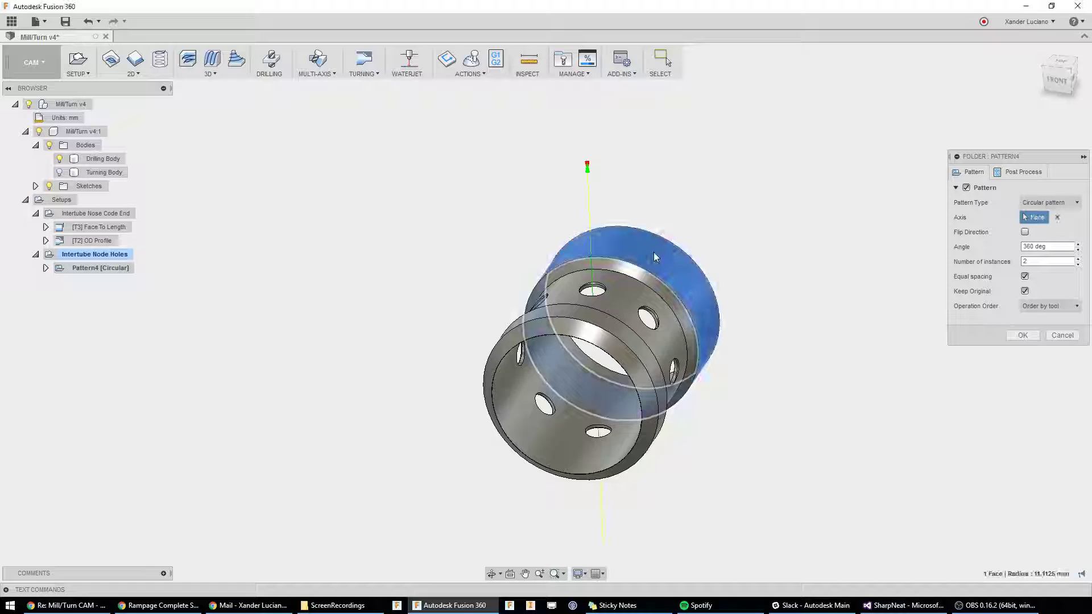
click(1045, 261)
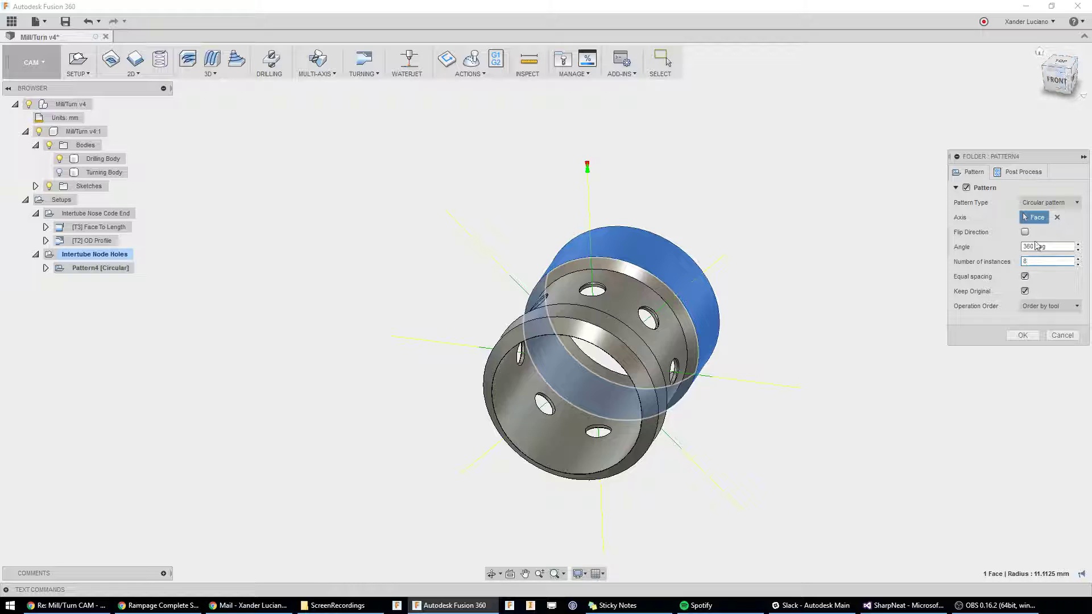
click(1058, 81)
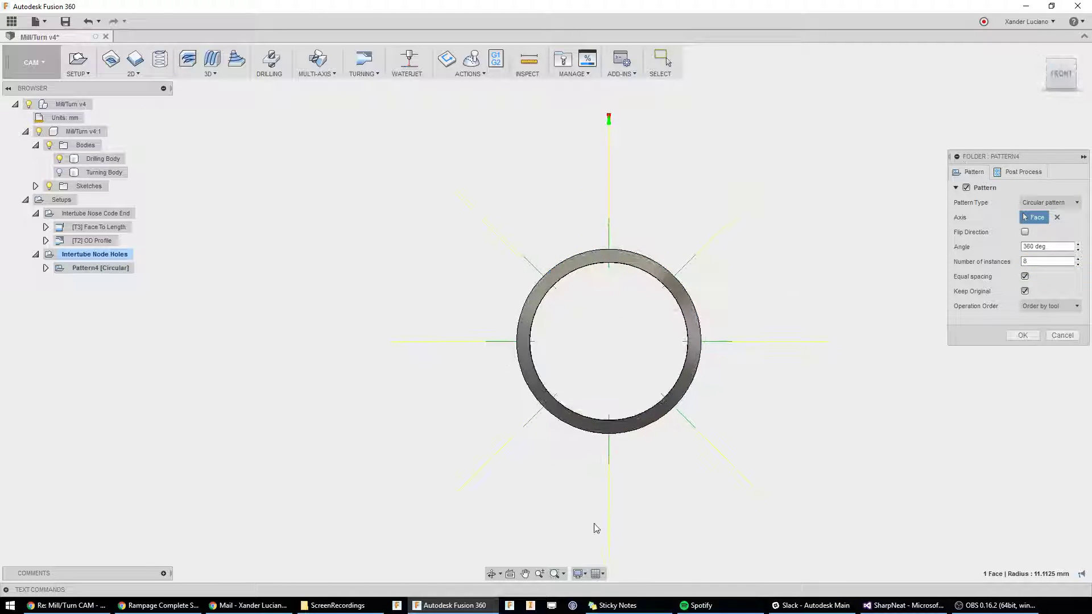
- Switch the viewport background to Dark Sky, inspect the pattern lines, and confirm Pattern4
click(581, 574)
mouse_move(631, 495)
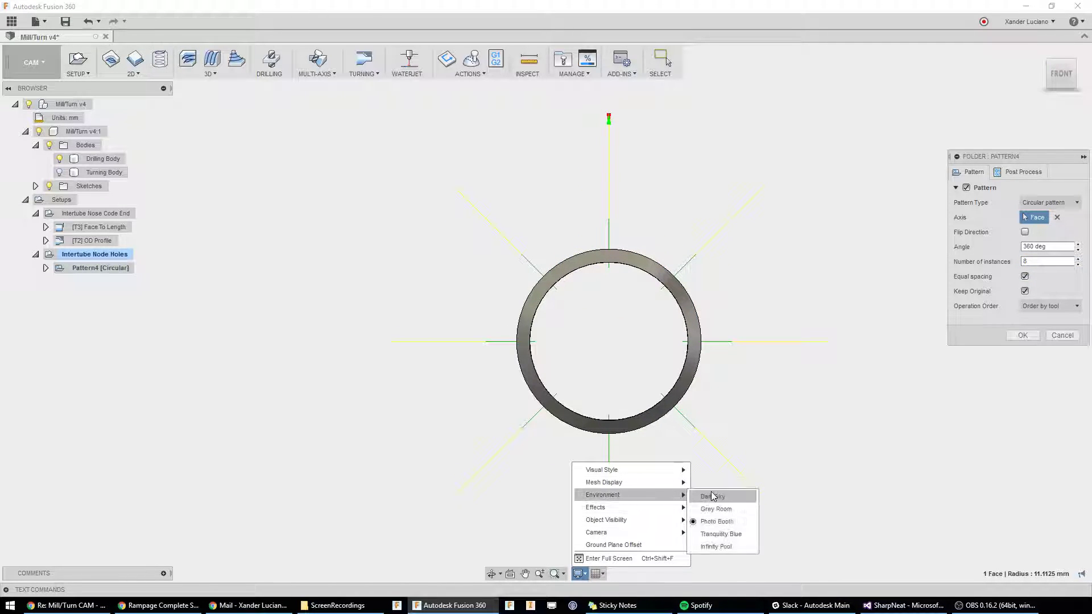
click(729, 499)
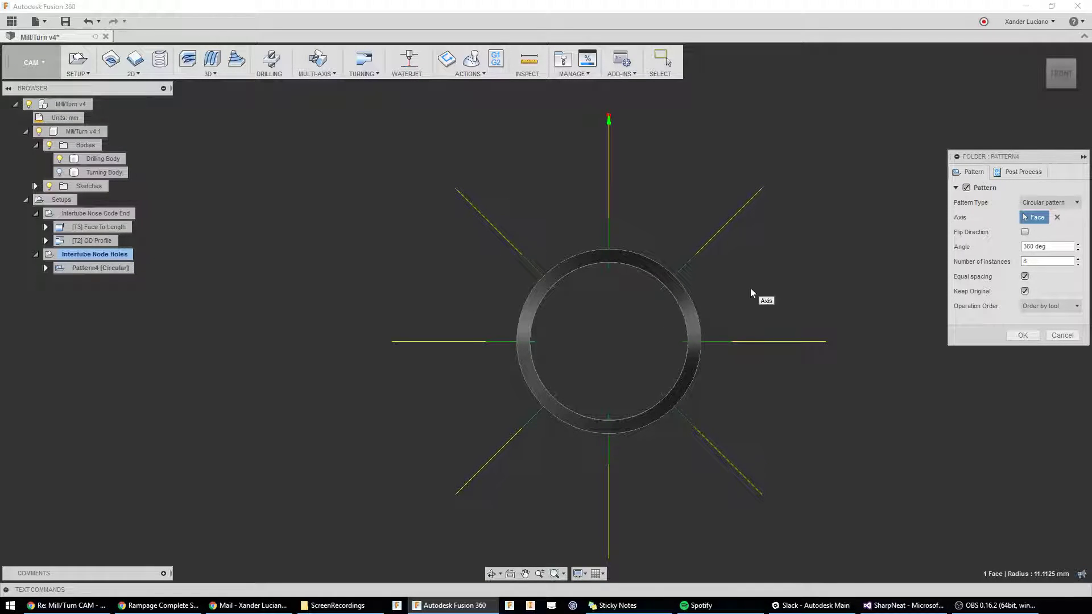
shift+middle_drag(750, 288, 800, 367)
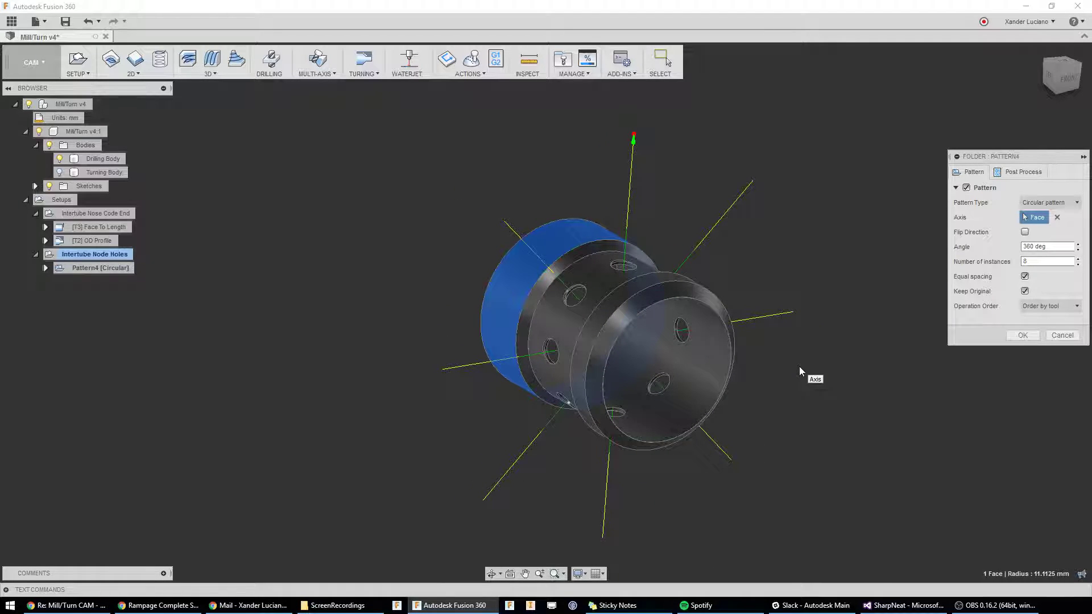
shift+middle_drag(799, 367, 714, 261)
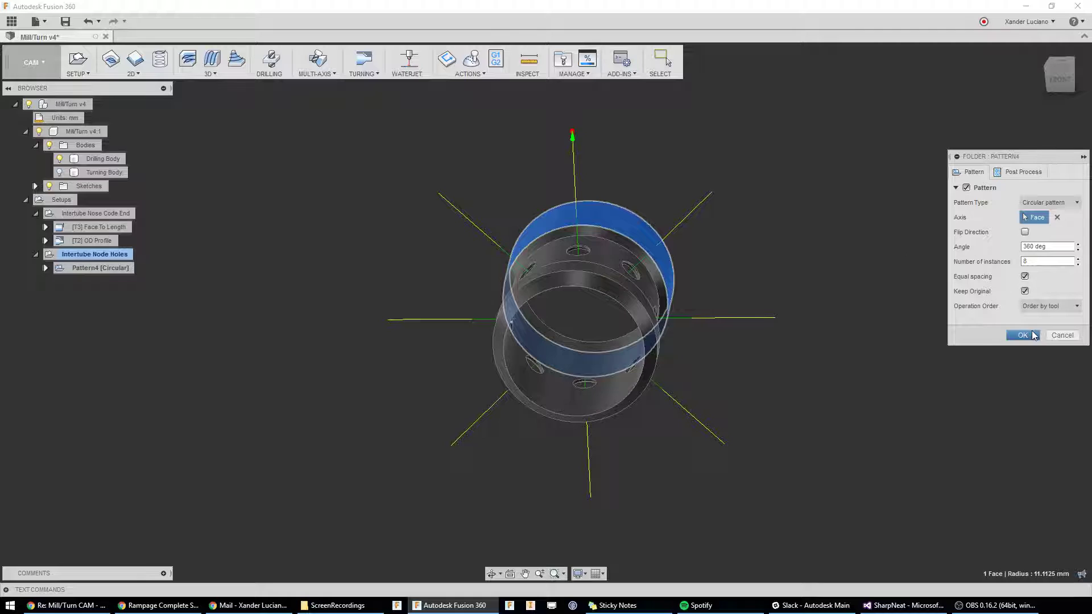
click(1027, 336)
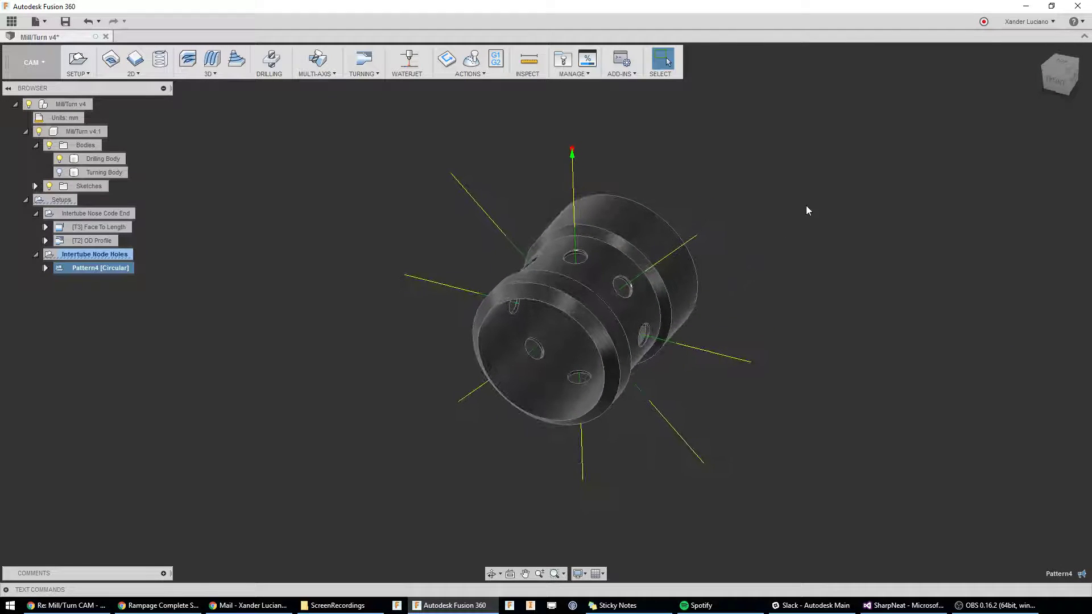
click(579, 573)
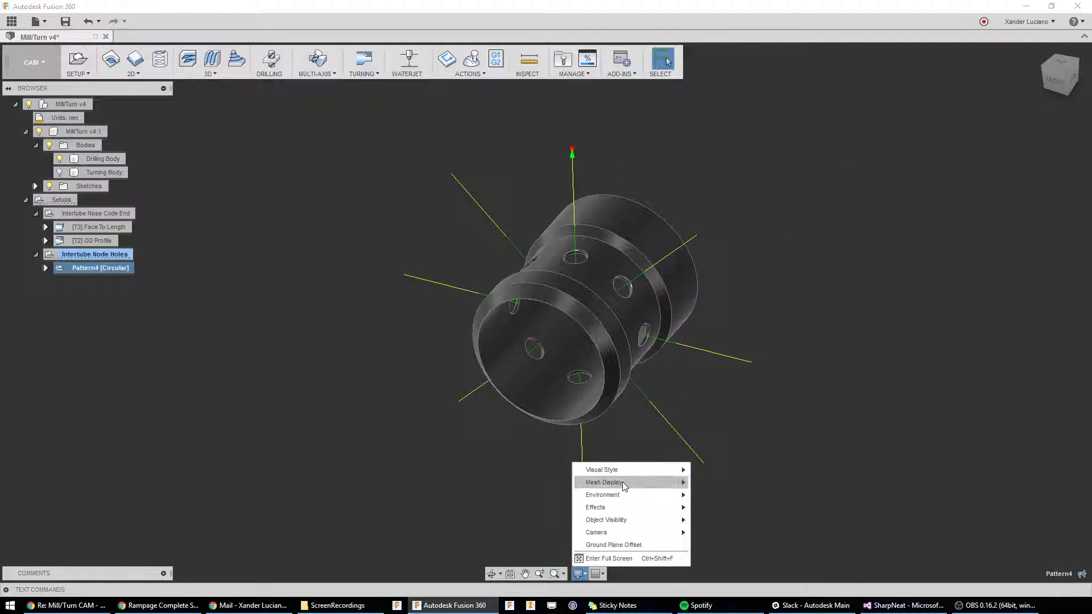
- Restore the Photo Booth background and expand Pattern4 to select its Drill6 operation
mouse_move(618, 496)
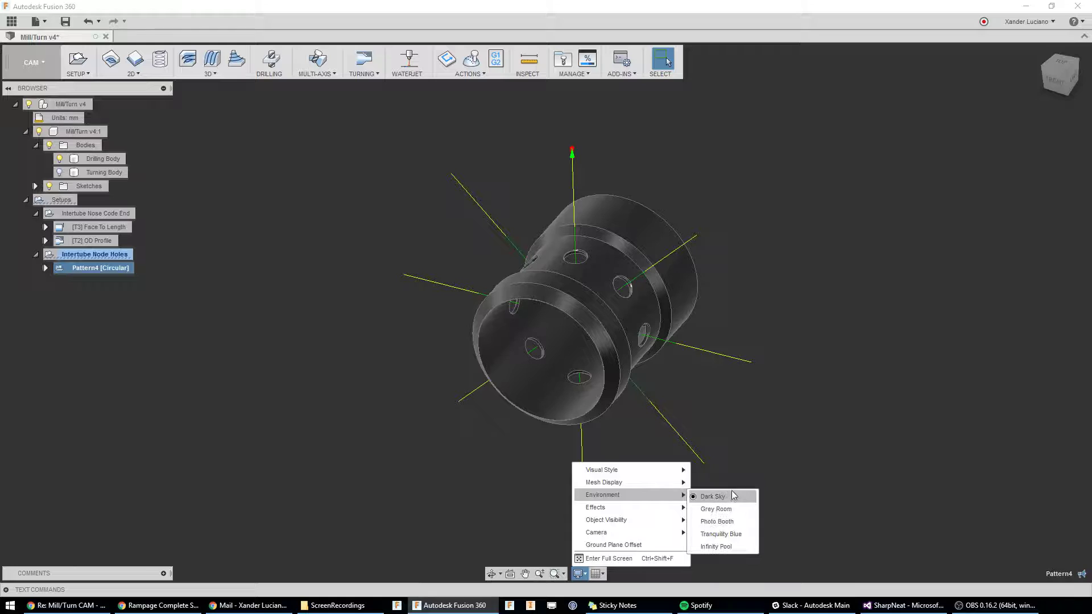
click(732, 521)
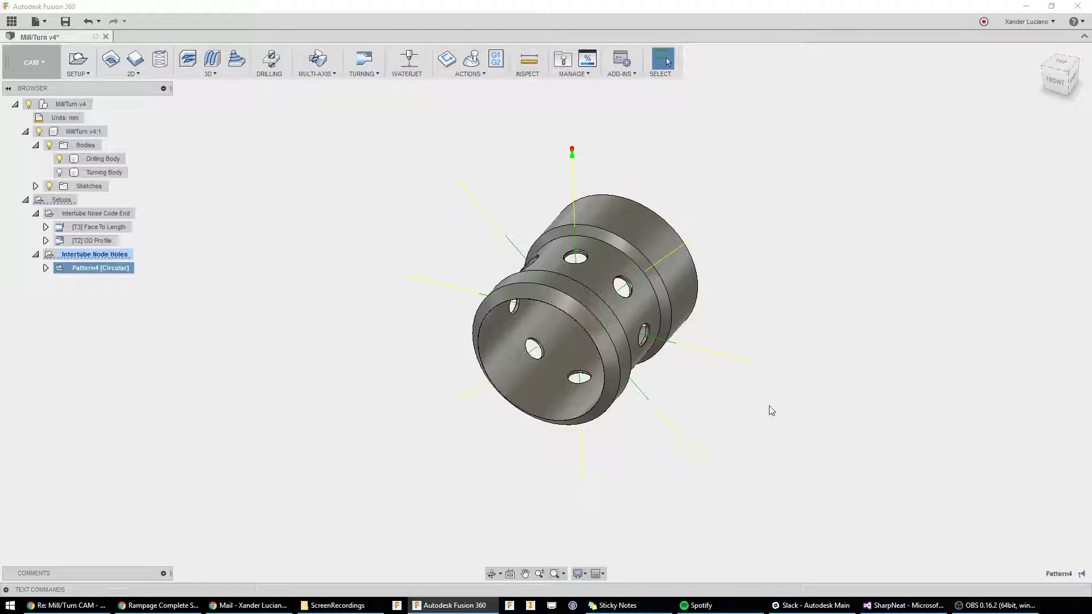
click(46, 268)
click(112, 284)
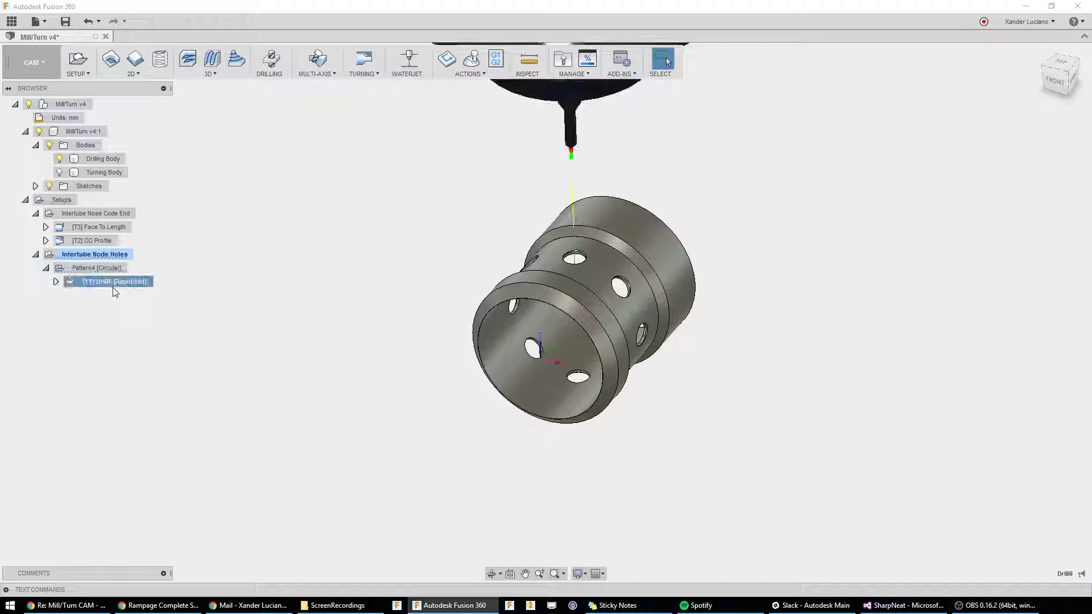
- Preview Pattern4 and its Drill6 toolpath, then clear the selection
click(109, 269)
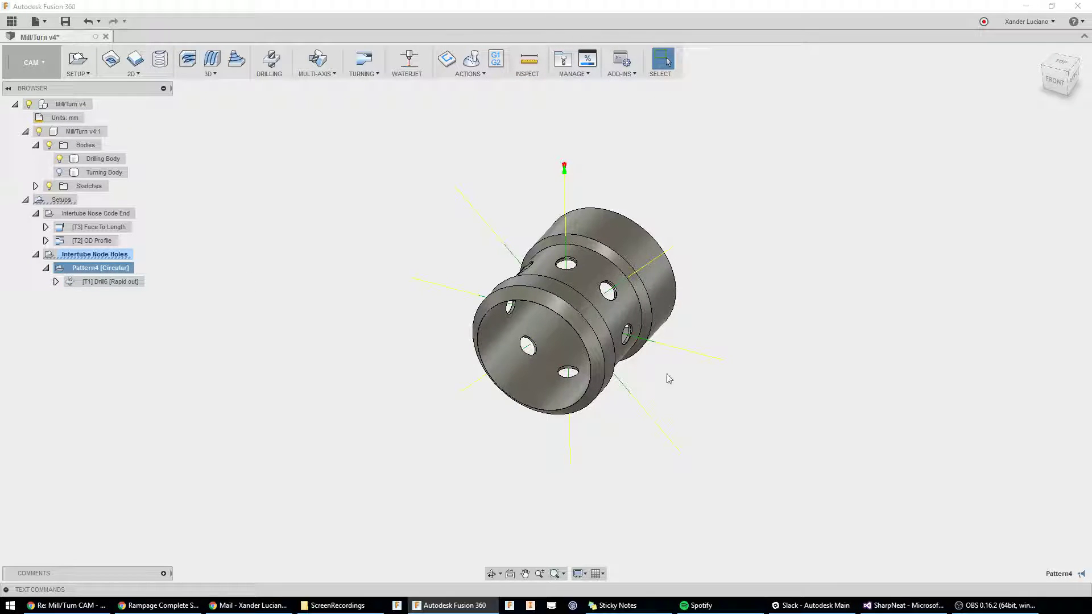
click(109, 282)
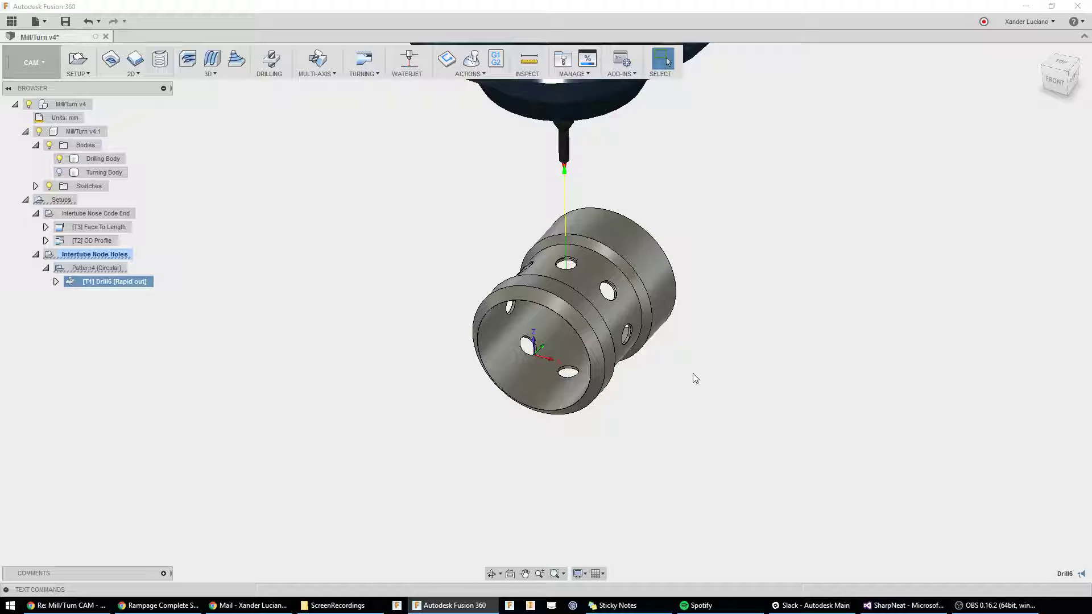
scroll(653, 339, up, 5)
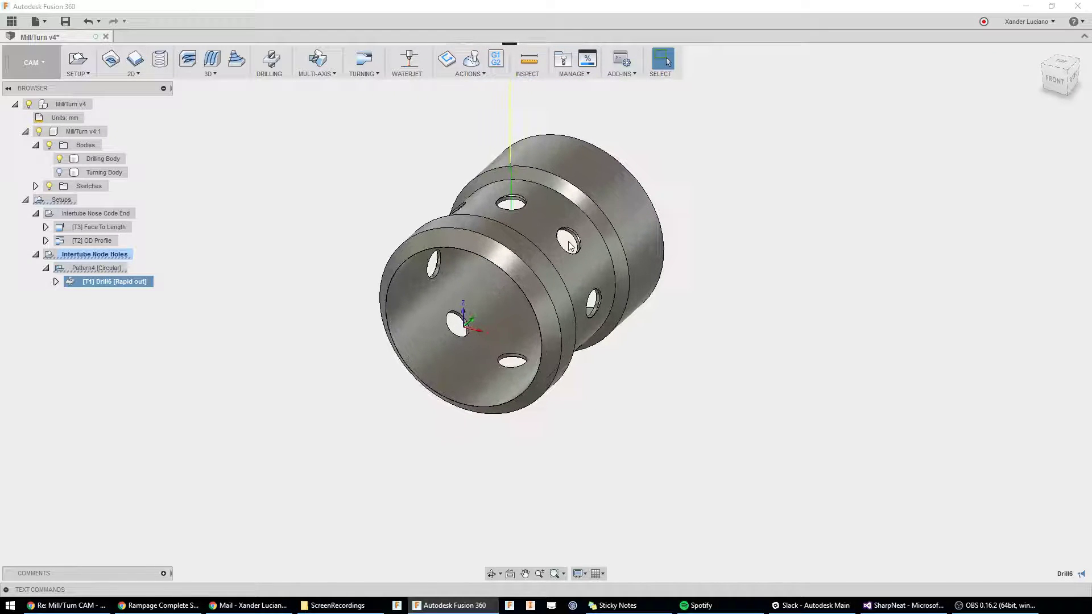
scroll(739, 302, down, 5)
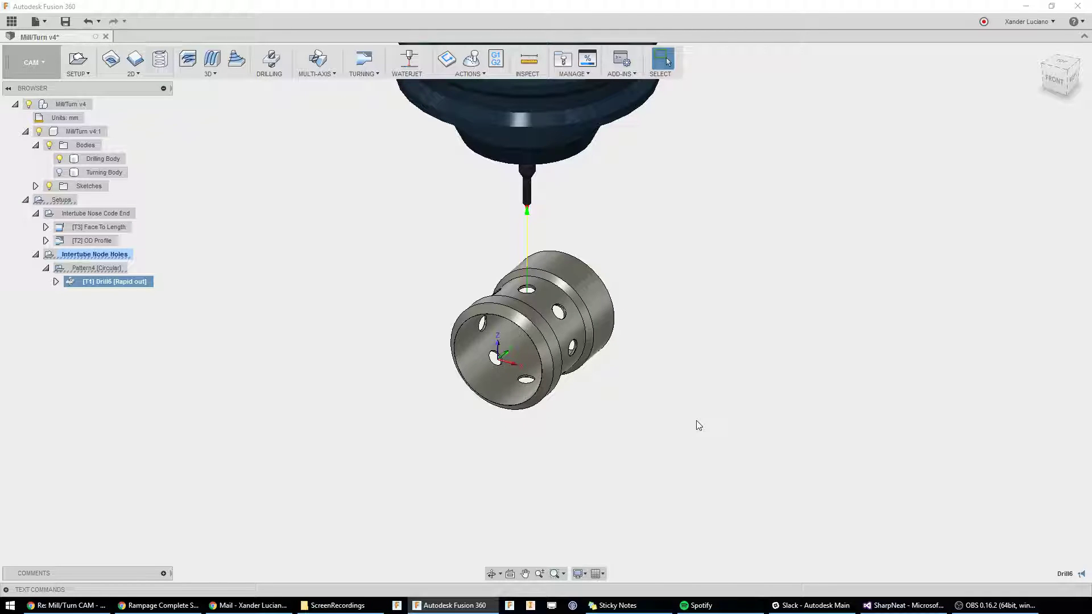
click(414, 300)
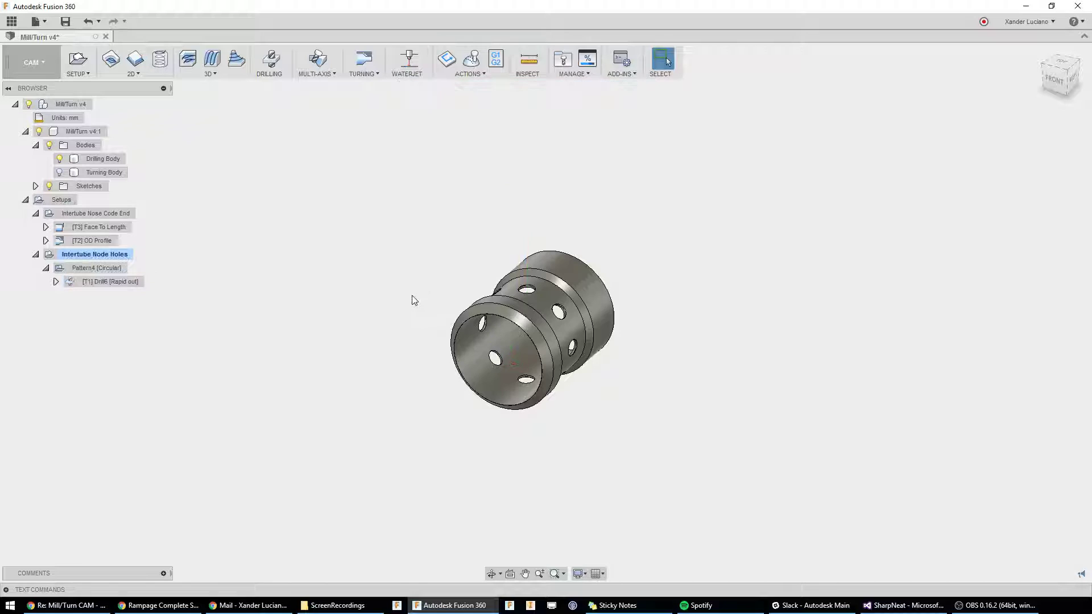
scroll(475, 318, up, 3)
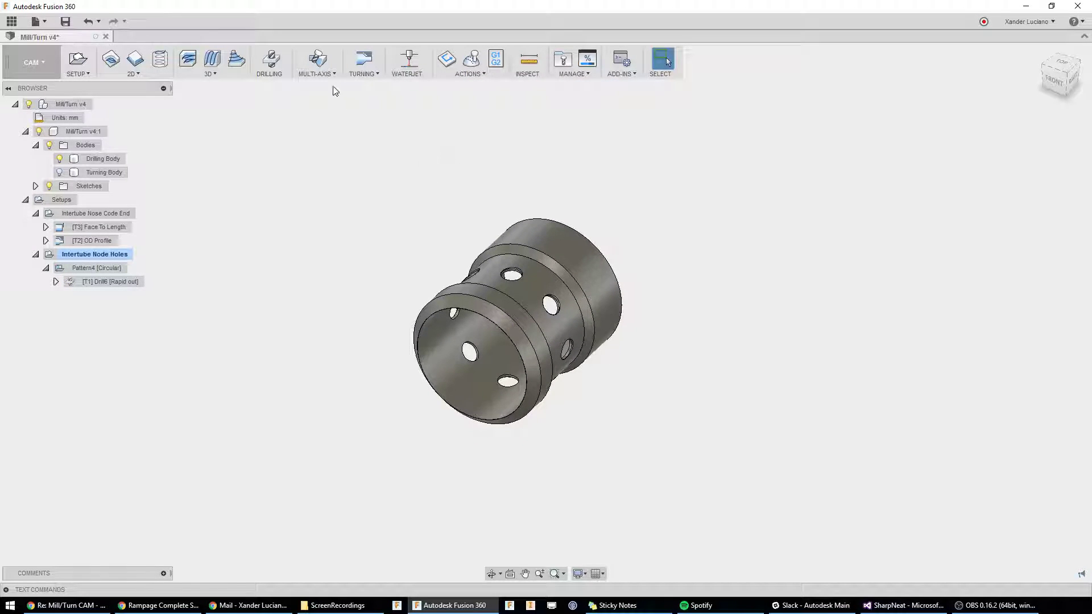
- Start a new drilling operation with the 1/16 inch drill as its tool
key(d)
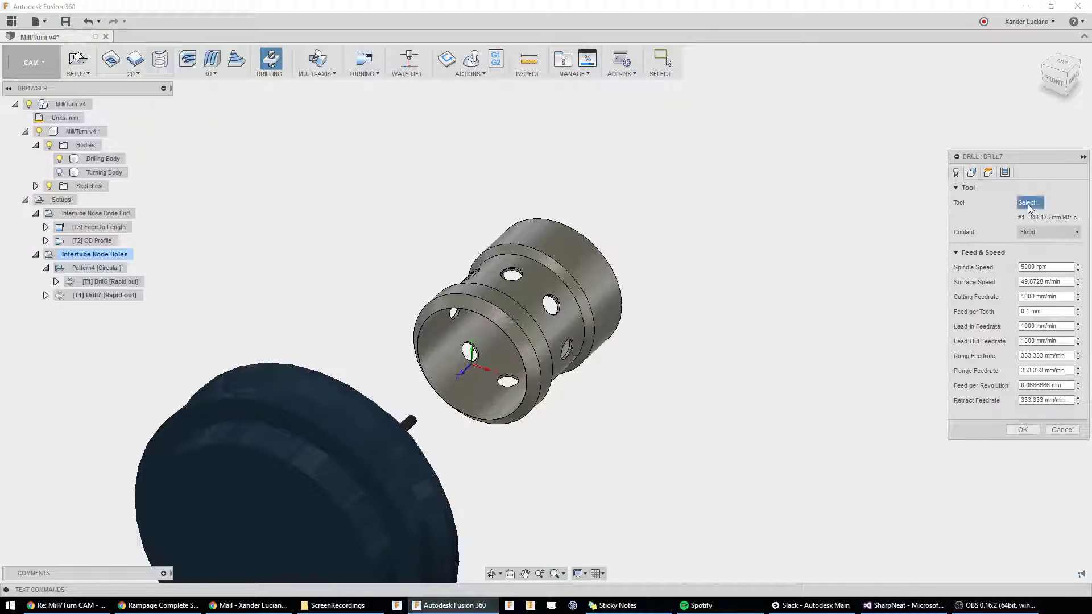
click(1028, 203)
scroll(377, 315, down, 3)
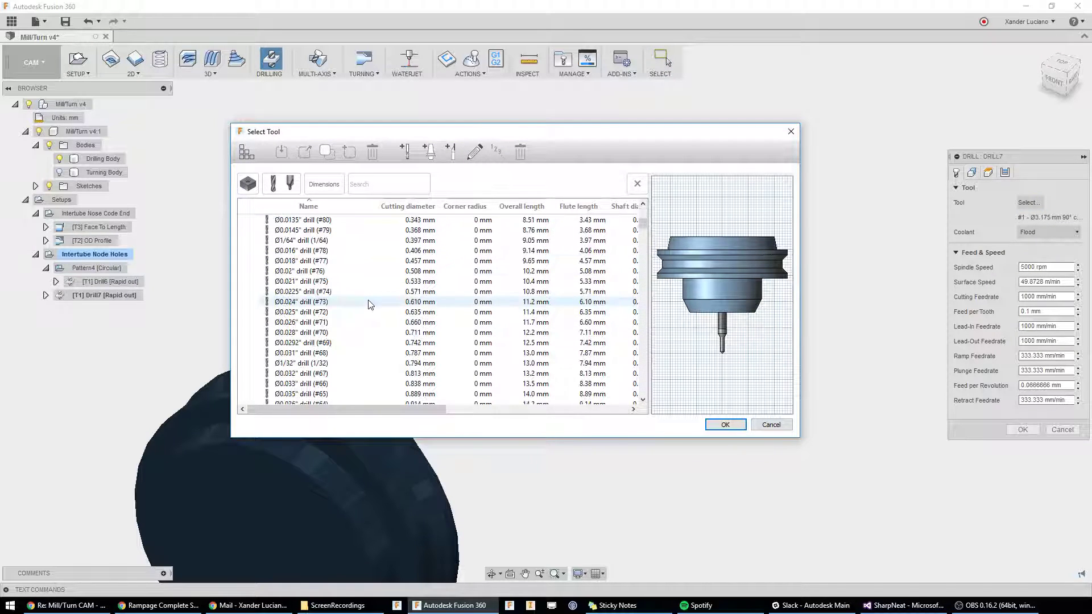
scroll(369, 305, down, 5)
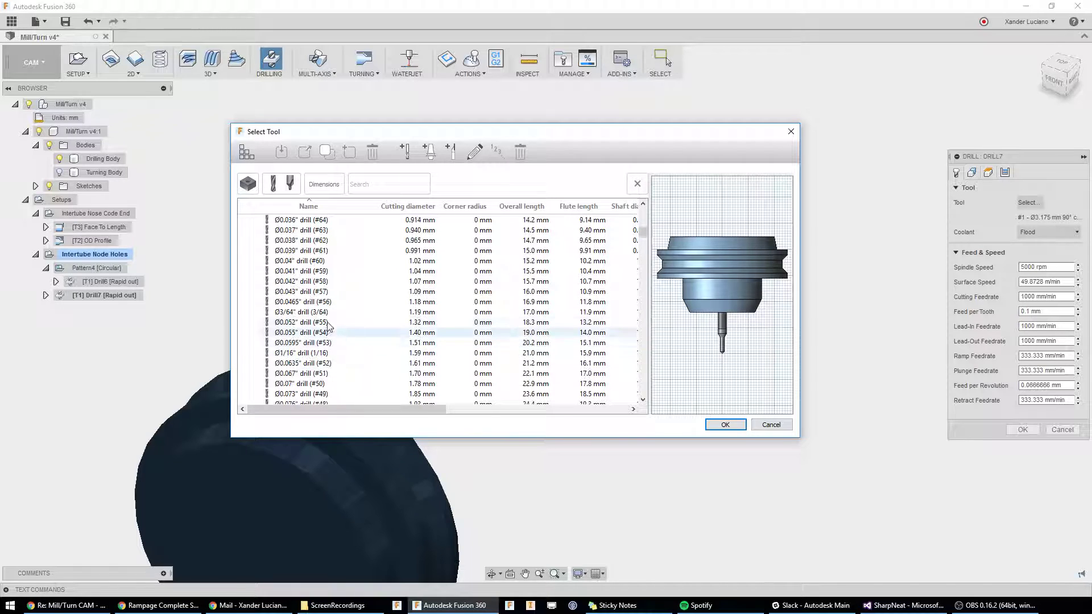
click(335, 352)
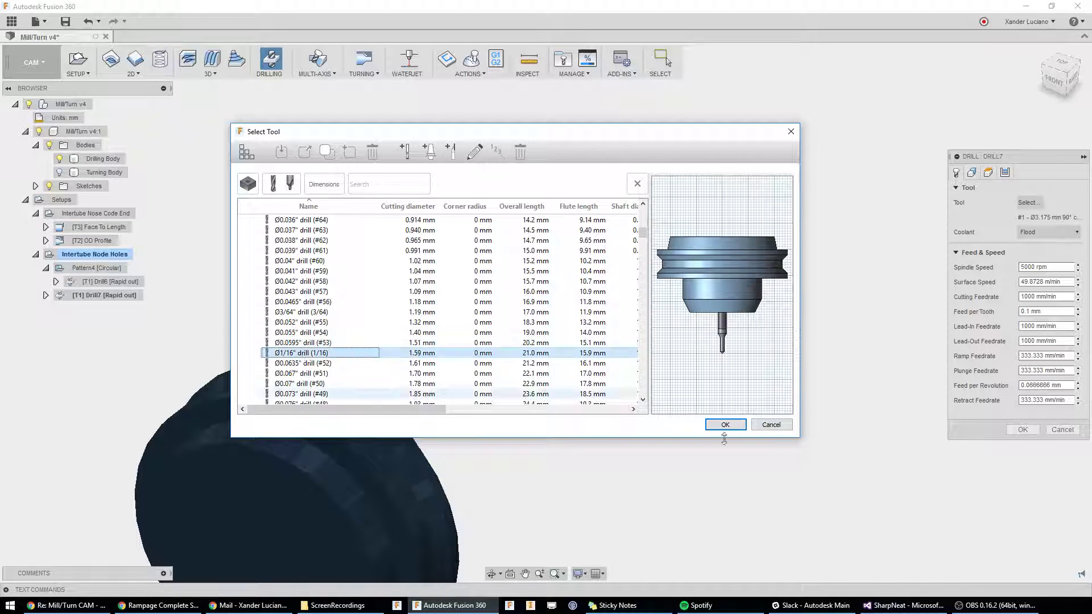
click(726, 425)
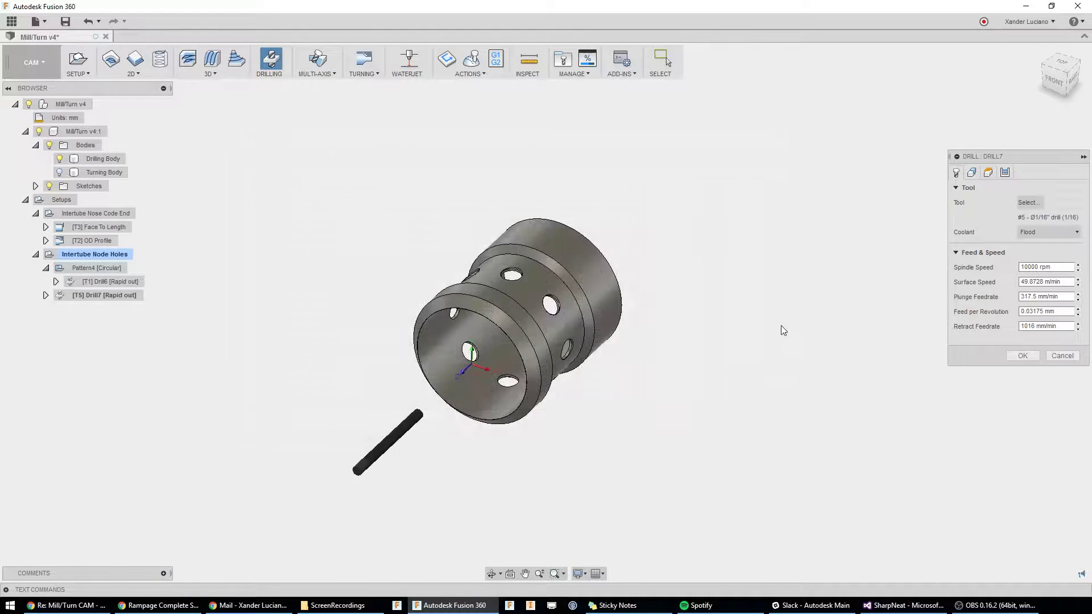
- Replace the tool with the Ø0.0995" (#39) drill
click(1036, 200)
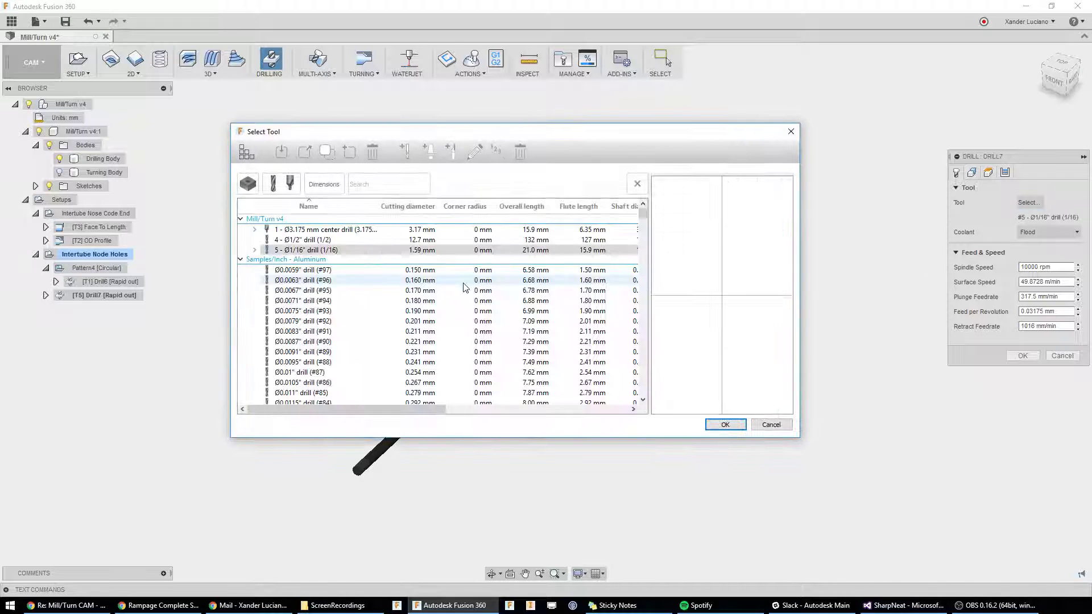
scroll(339, 338, down, 2)
scroll(340, 338, down, 9)
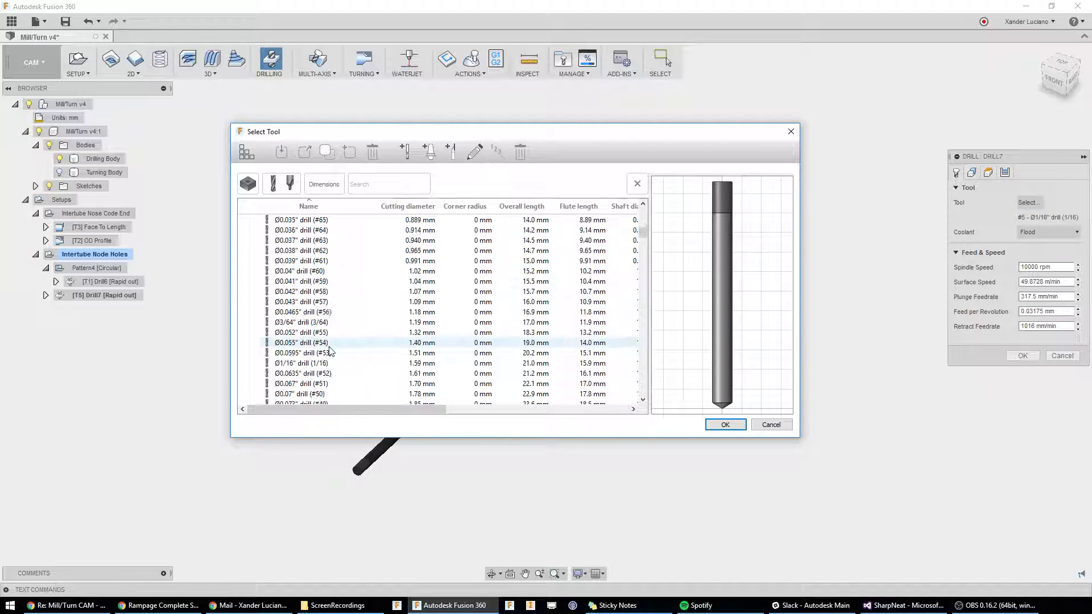
scroll(327, 353, down, 6)
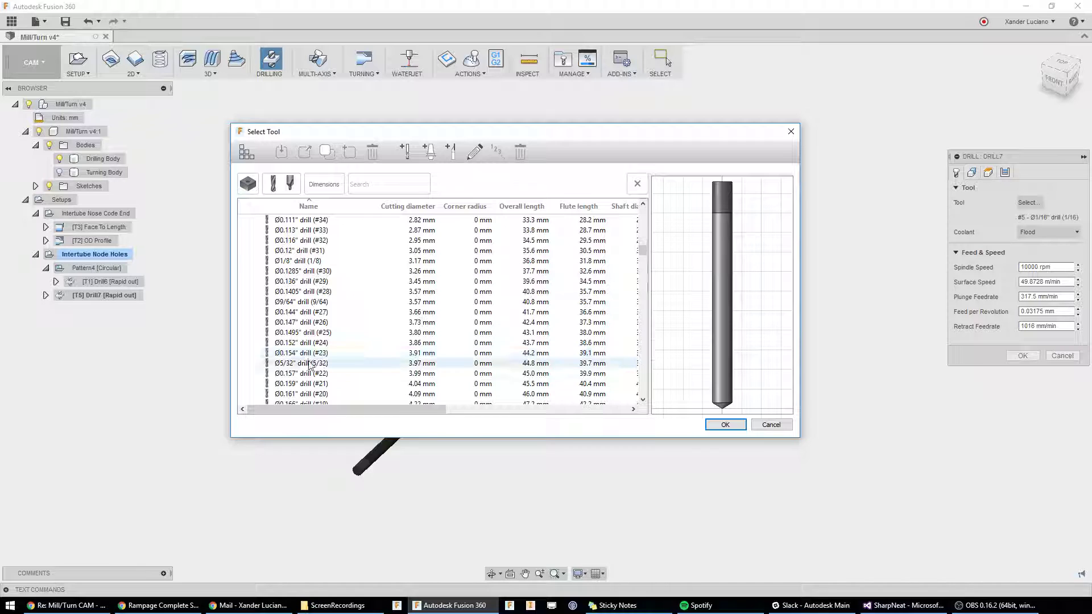
click(316, 363)
scroll(341, 358, down, 11)
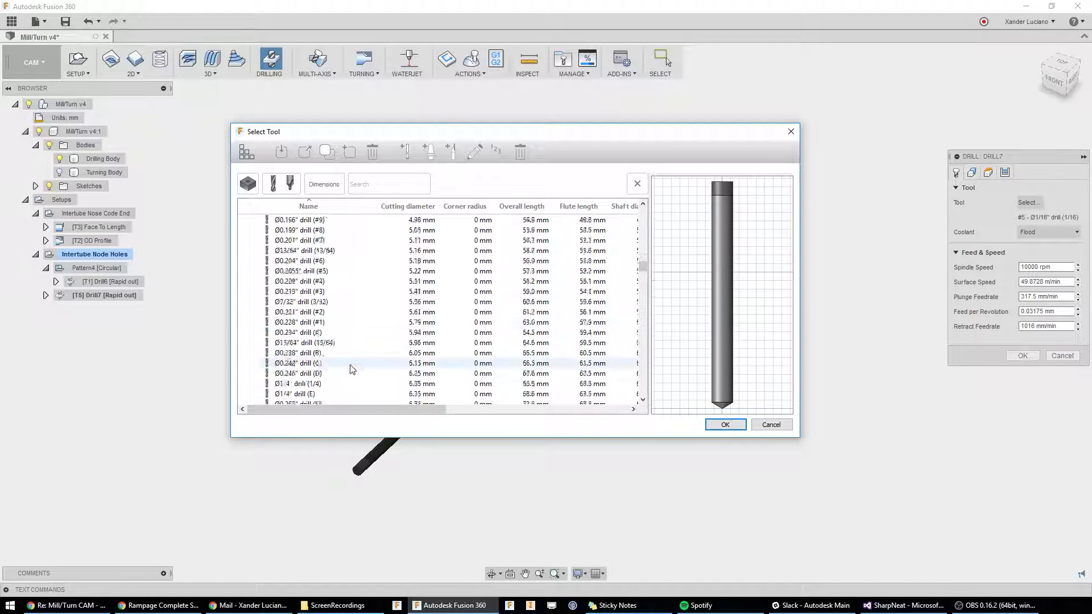
key(Up)
key(Up)
key(Up)
key(Up)
key(Up)
key(Up)
key(Up)
key(Up)
key(Up)
key(Up)
key(Up)
key(Up)
key(Up)
key(Up)
key(Up)
key(Up)
key(Up)
key(Up)
key(Up)
key(Up)
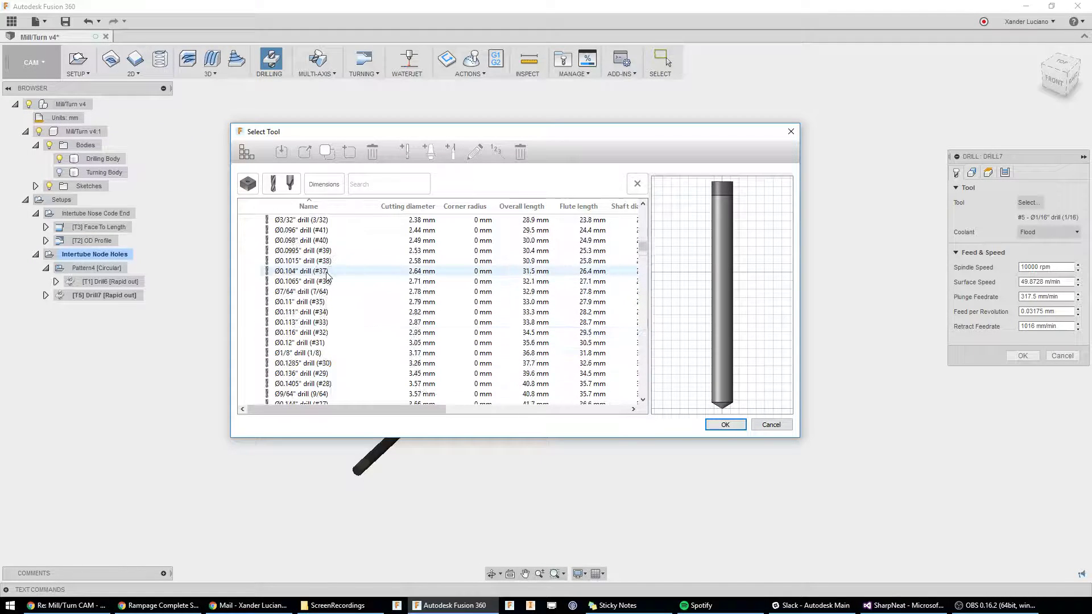
click(727, 427)
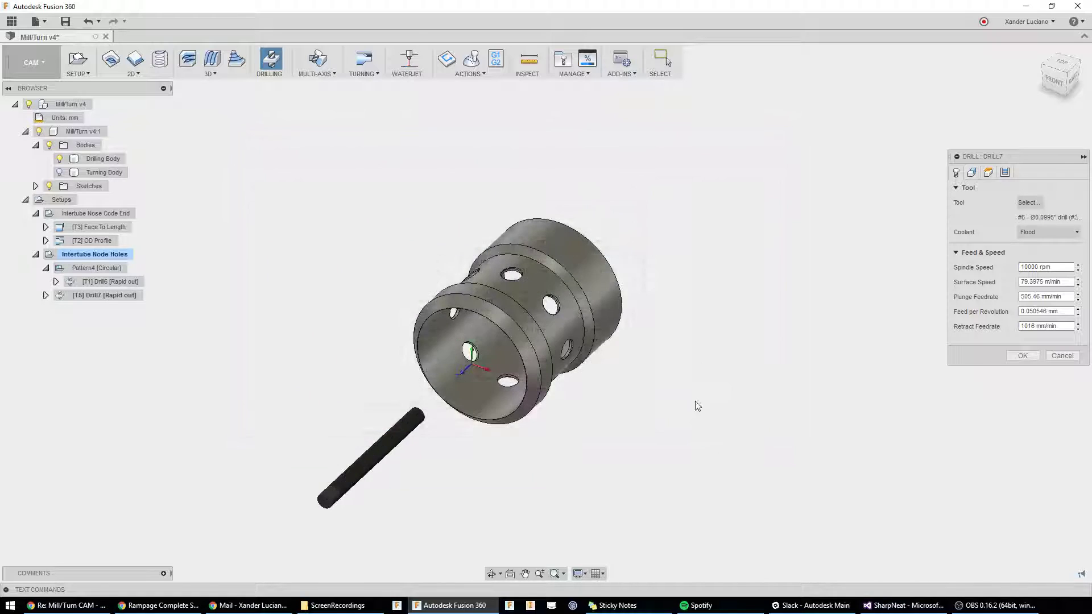
- Align Drill7's tool Z axis with the bore and select one radial hole face
click(972, 172)
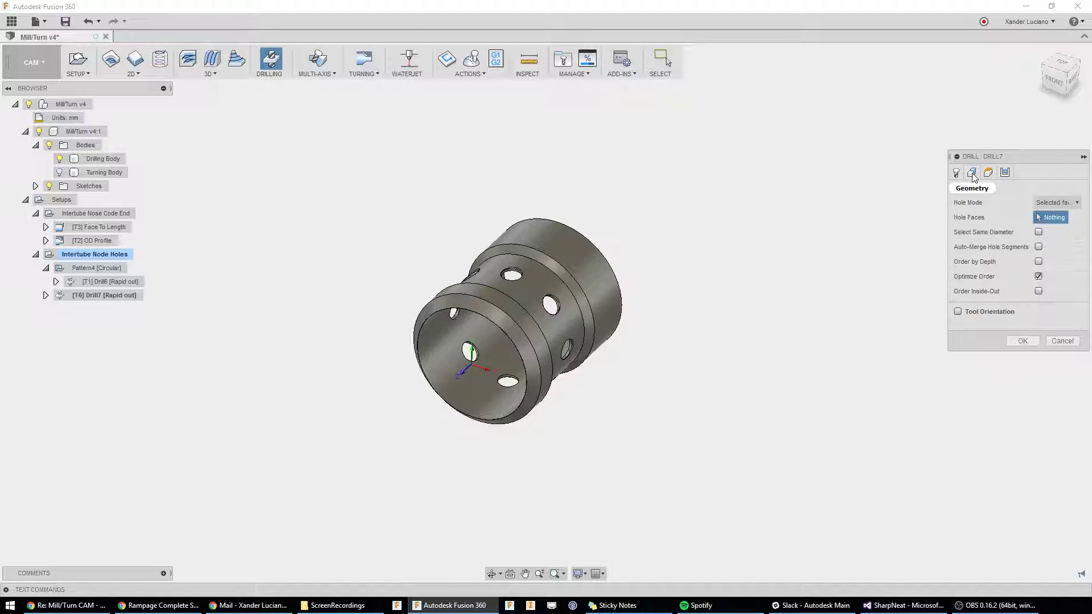
click(958, 313)
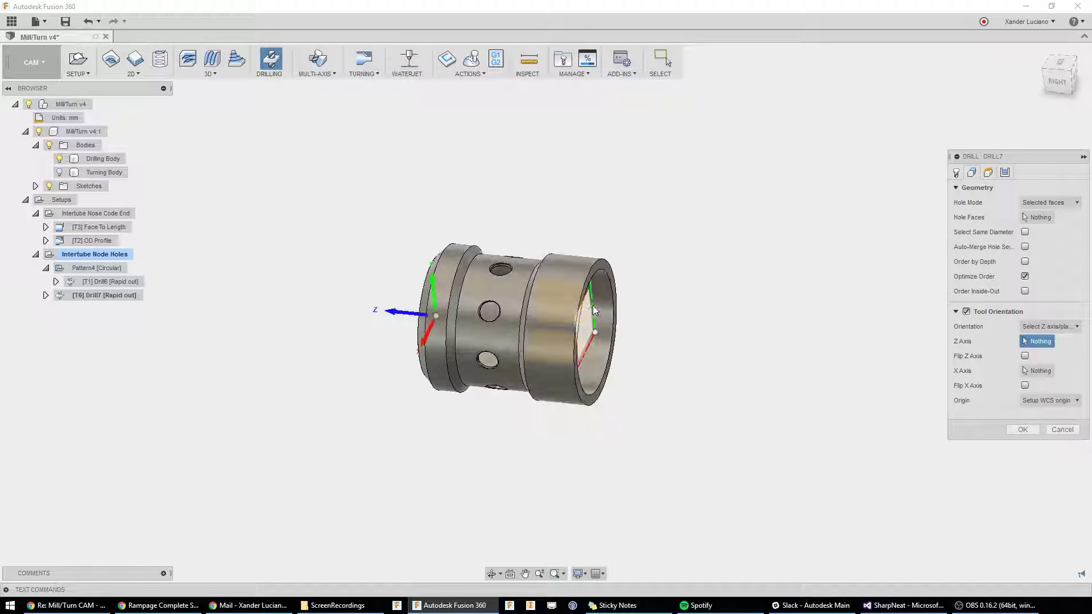
click(596, 301)
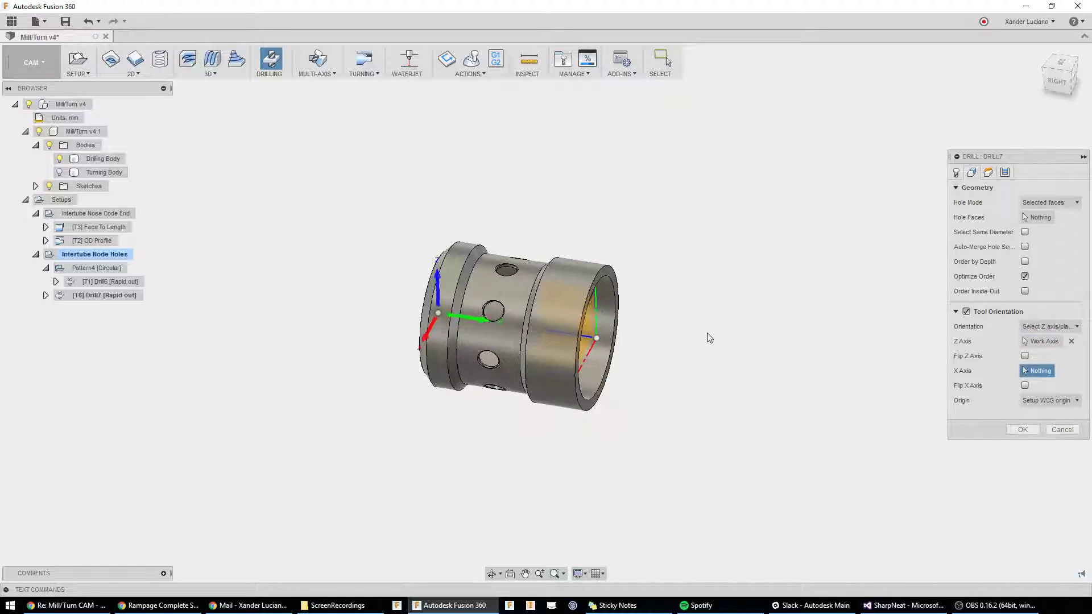
shift+middle_drag(709, 336, 973, 203)
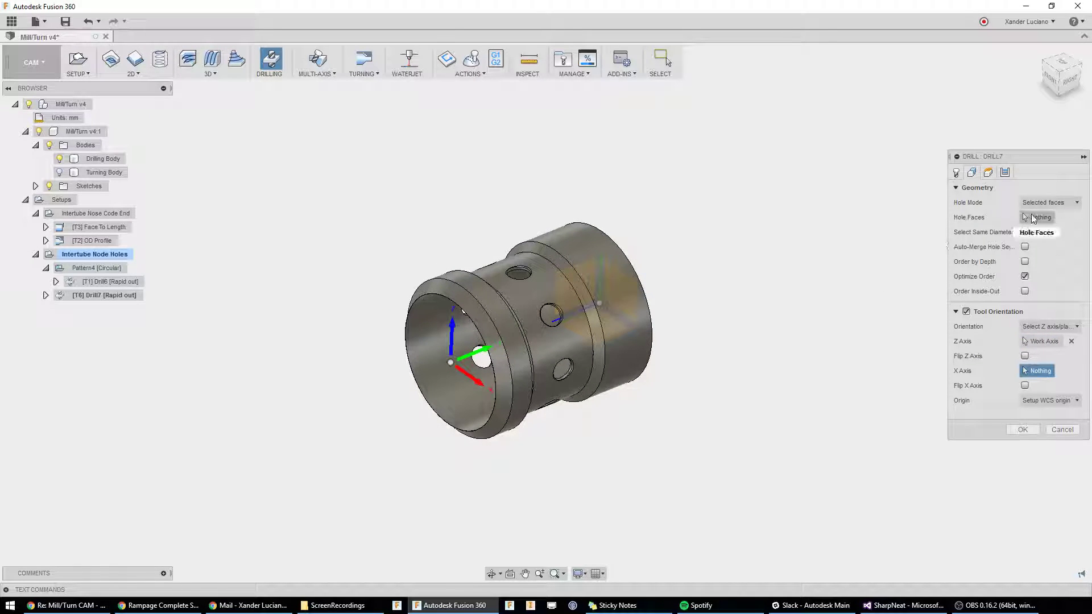
click(1034, 218)
scroll(545, 278, up, 10)
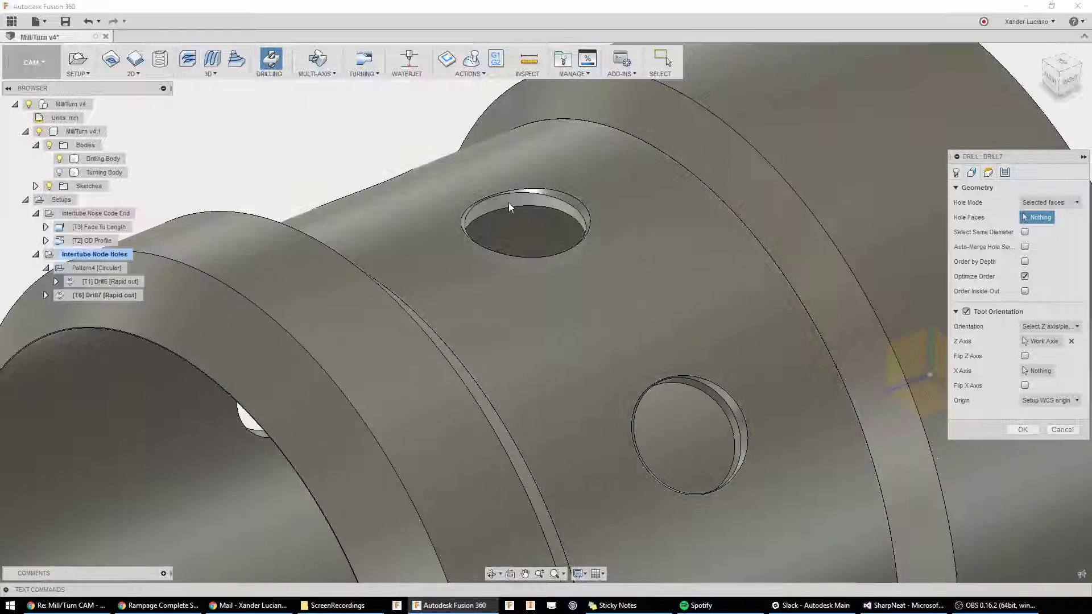
click(508, 203)
scroll(483, 307, down, 10)
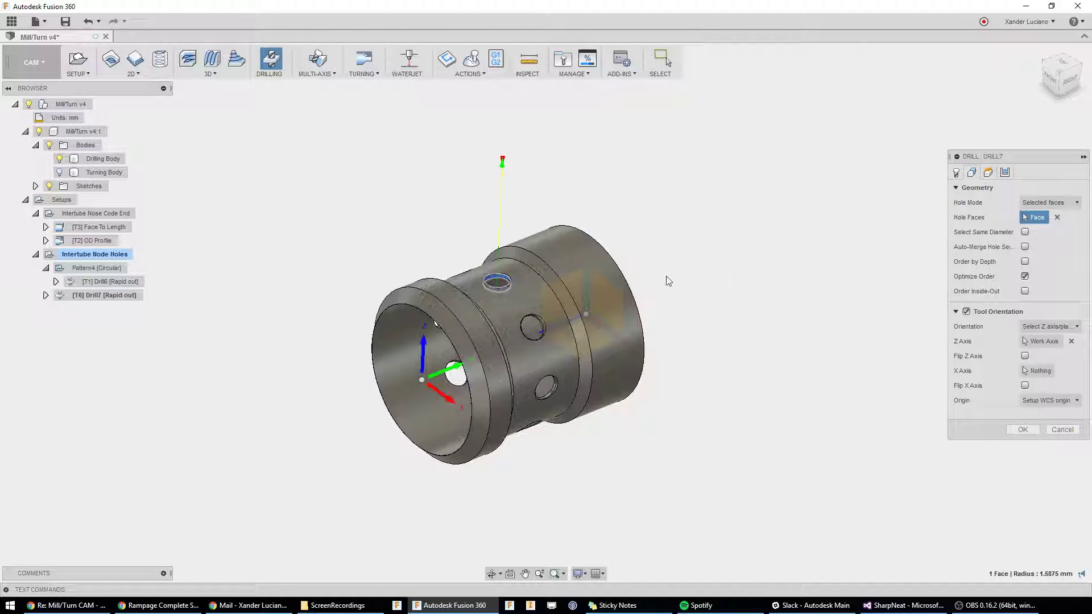
scroll(669, 281, down, 2)
- Edit the bottom height offset, enable Drill Tip Through Bottom, and accept Drill7
click(959, 176)
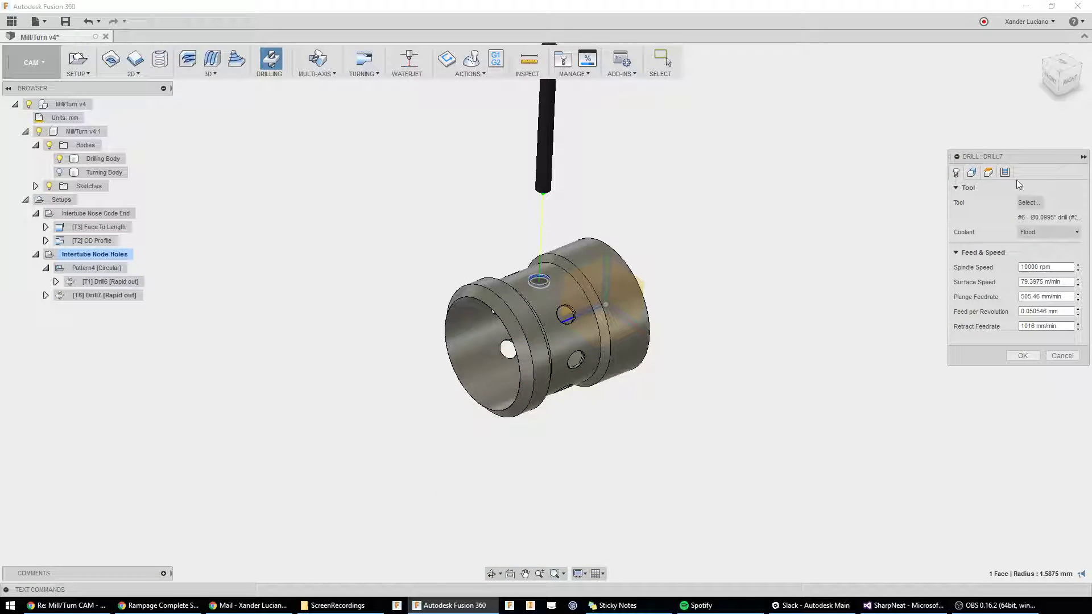
click(971, 173)
click(990, 174)
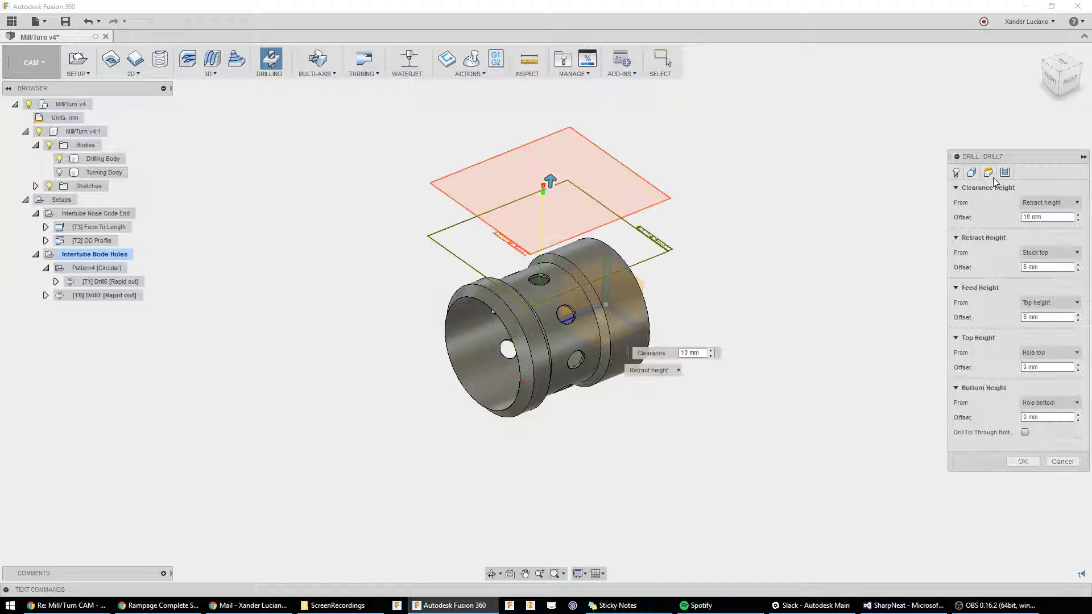
double_click(1051, 415)
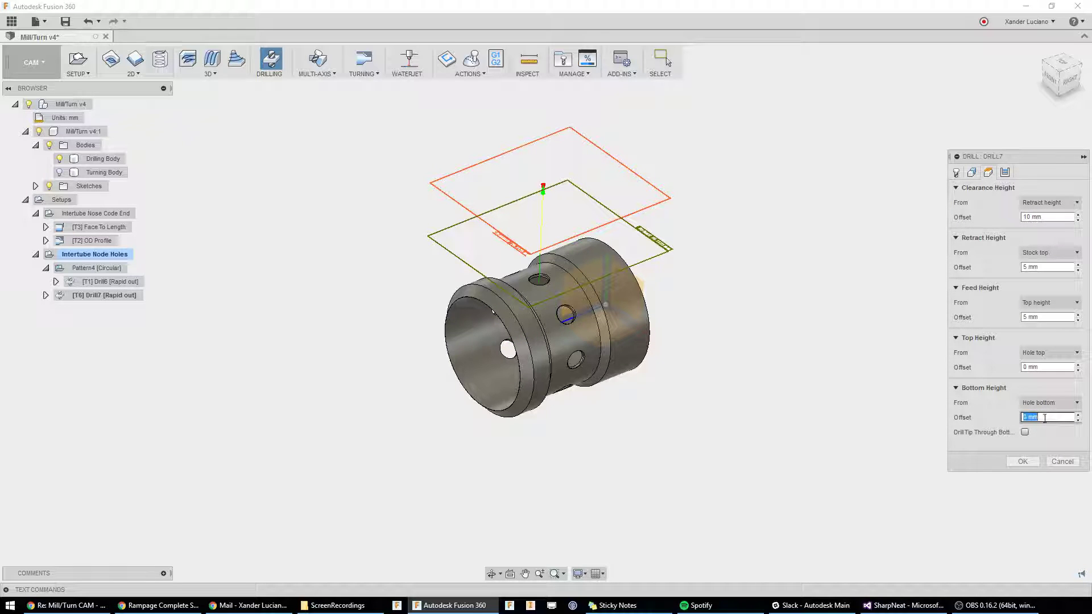
click(1025, 433)
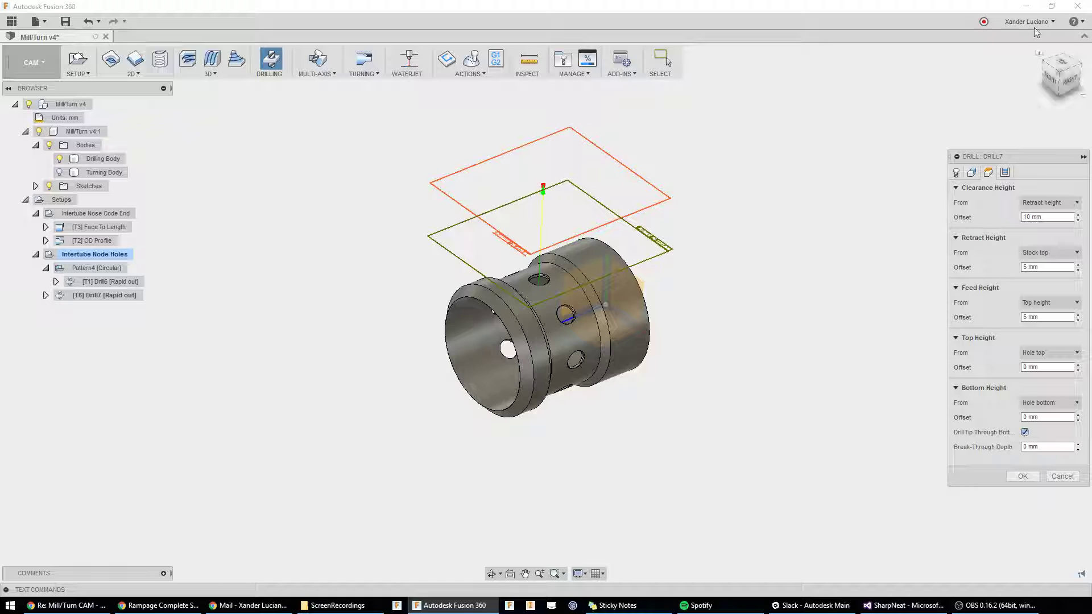
click(1052, 80)
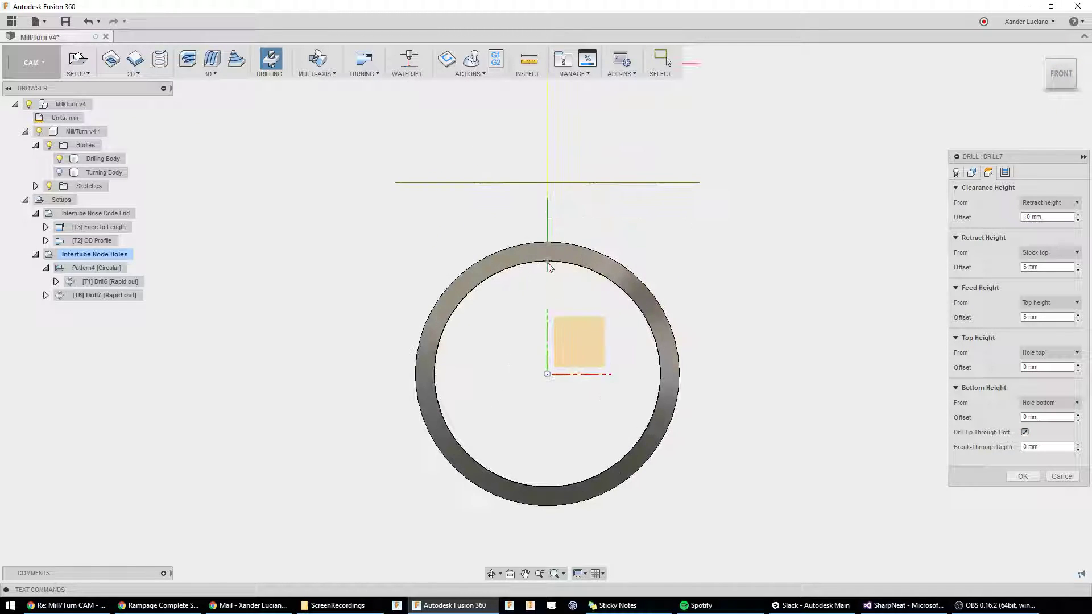
click(1022, 475)
- Simulate Pattern4, scrubbing the timeline through the Drill6 and Drill7 toolpaths
scroll(750, 305, down, 2)
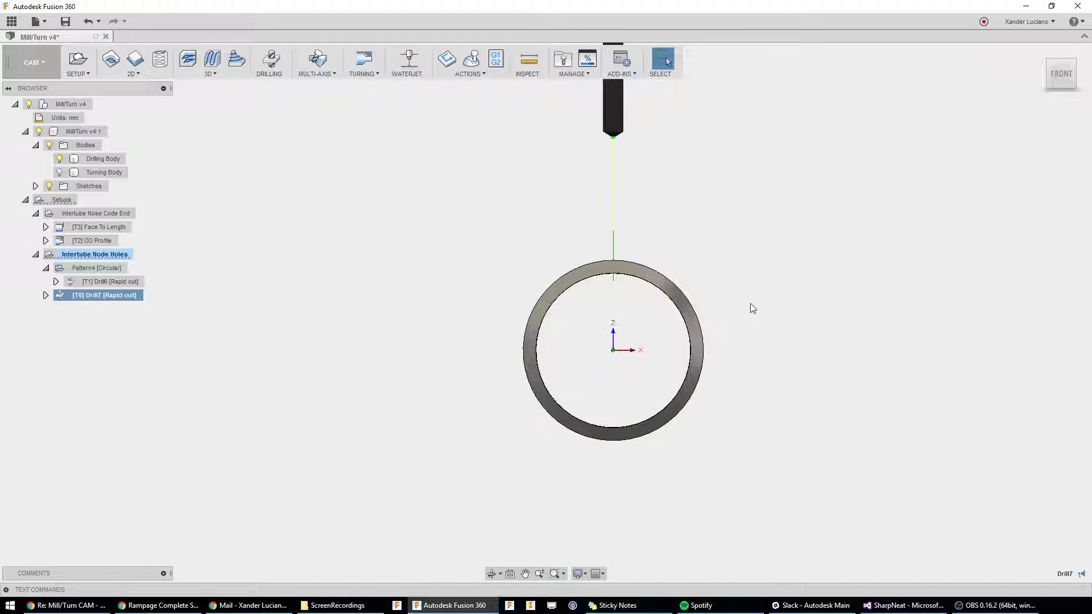
shift+middle_drag(751, 305, 677, 276)
key(Escape)
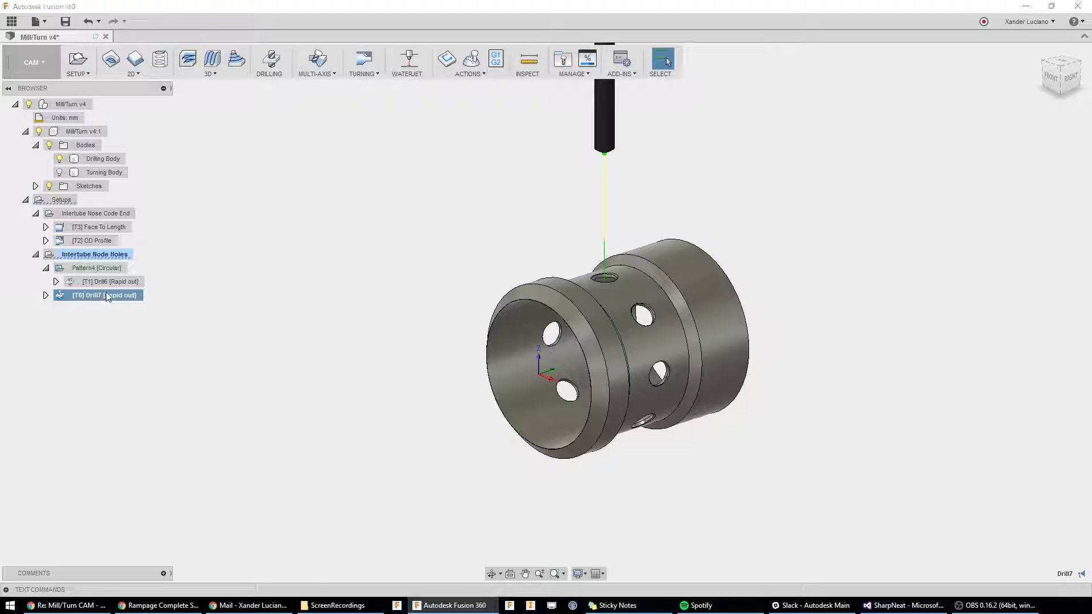
key(Escape)
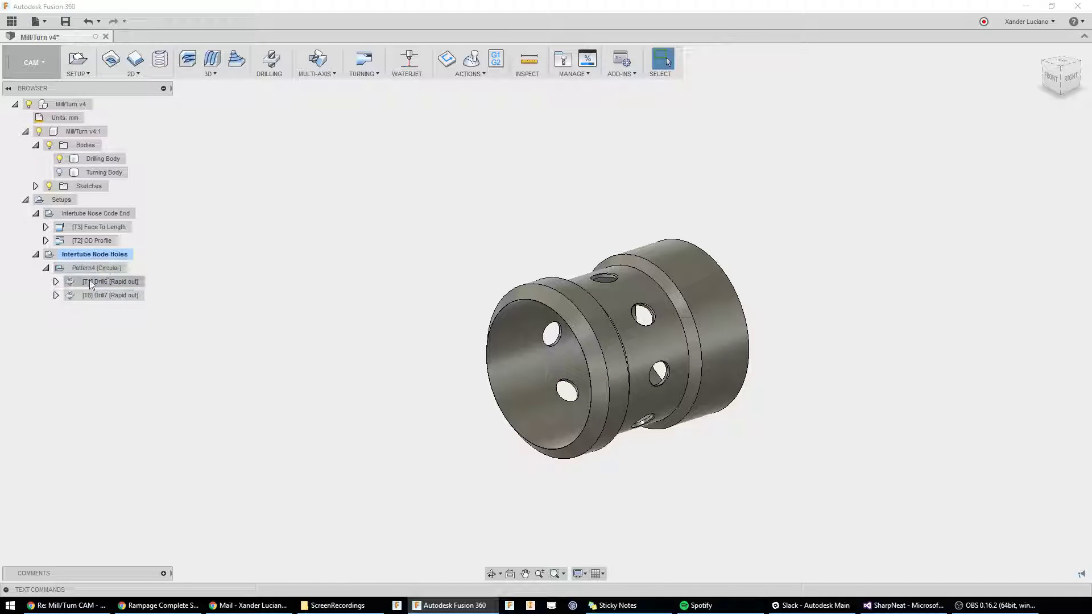
click(89, 270)
click(471, 59)
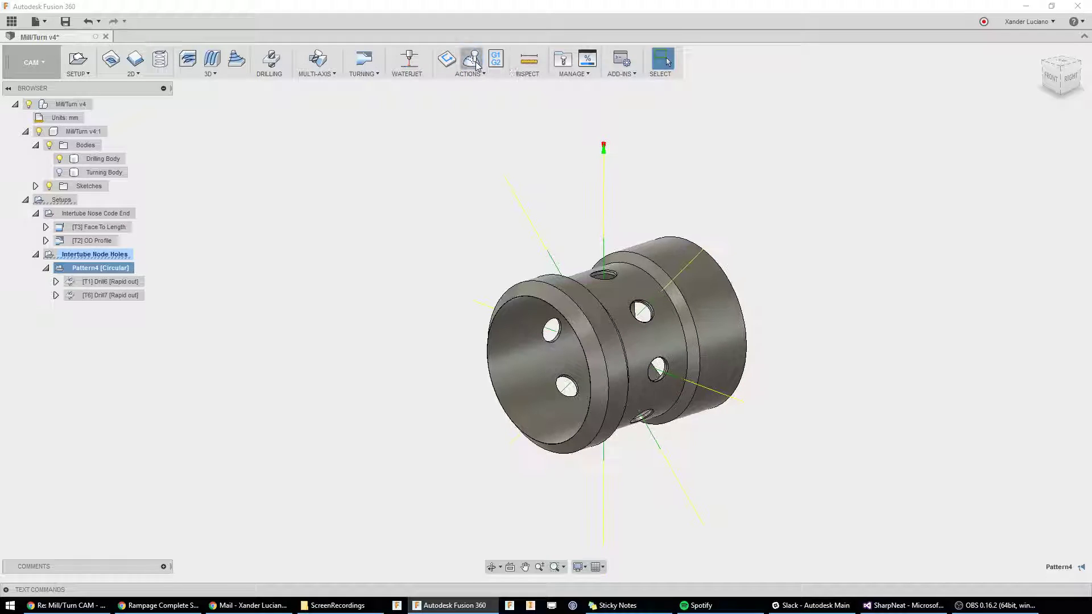
drag(25, 581, 478, 580)
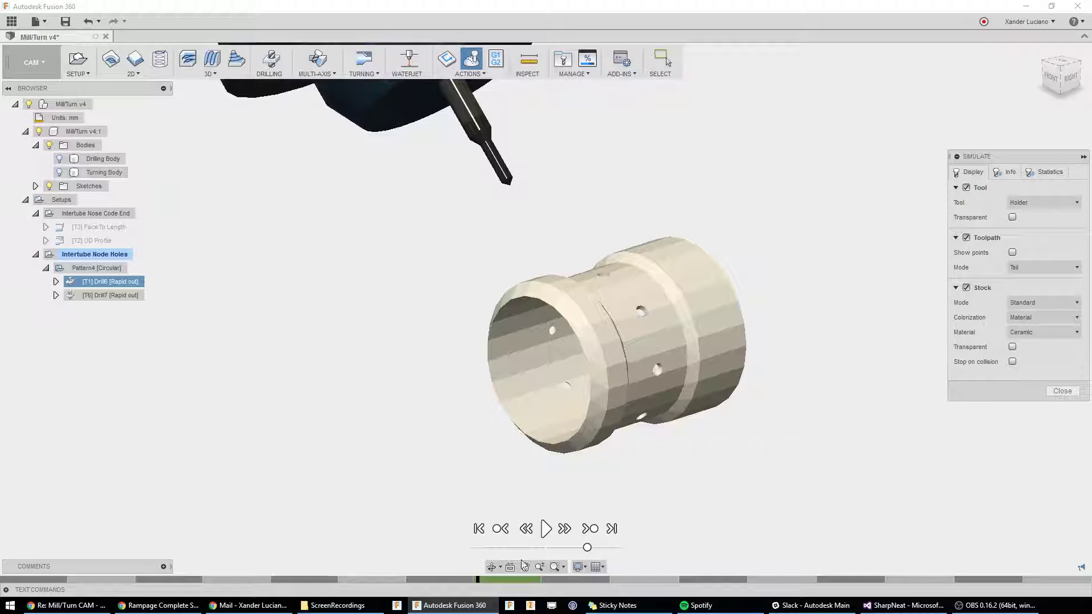
mouse_move(489, 579)
mouse_down()
mouse_move(677, 586)
mouse_move(698, 604)
mouse_move(1089, 607)
mouse_up()
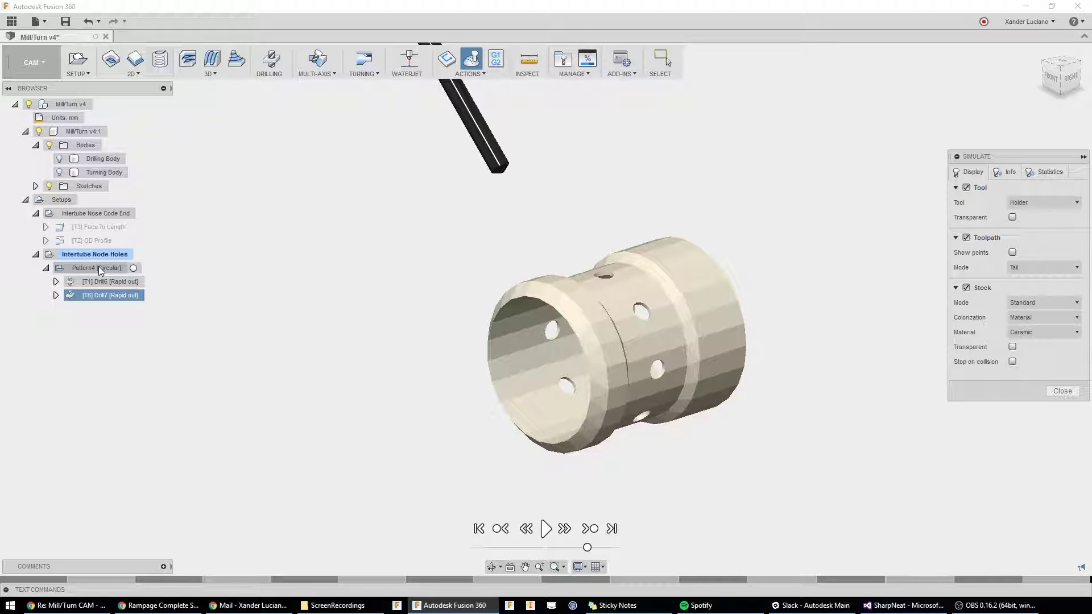
click(99, 268)
- Close the simulation, unhide Drilling Body, and view the part from the top front
click(1063, 391)
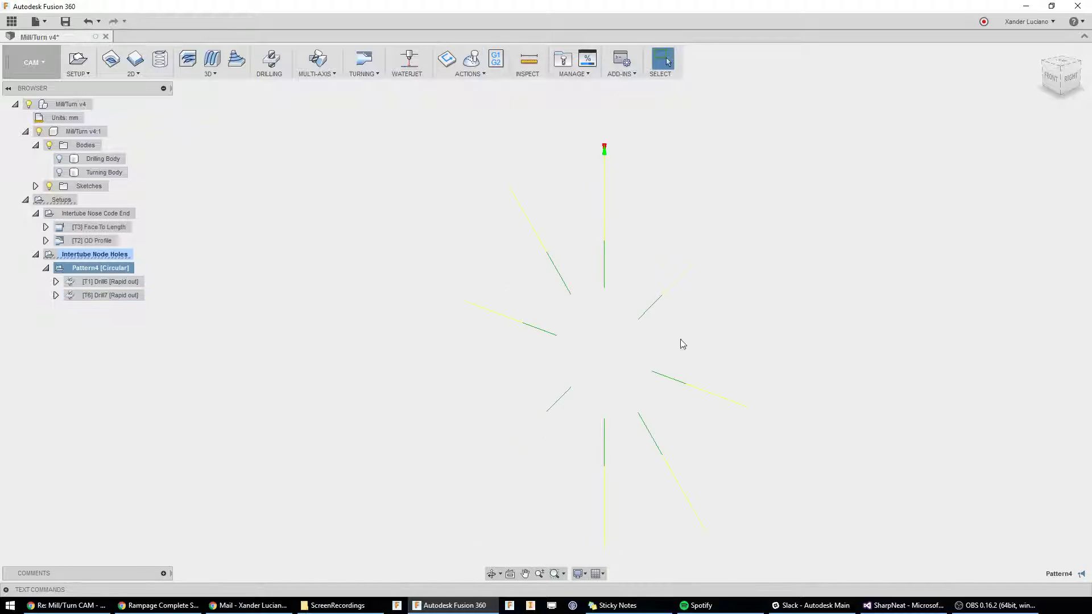
click(59, 159)
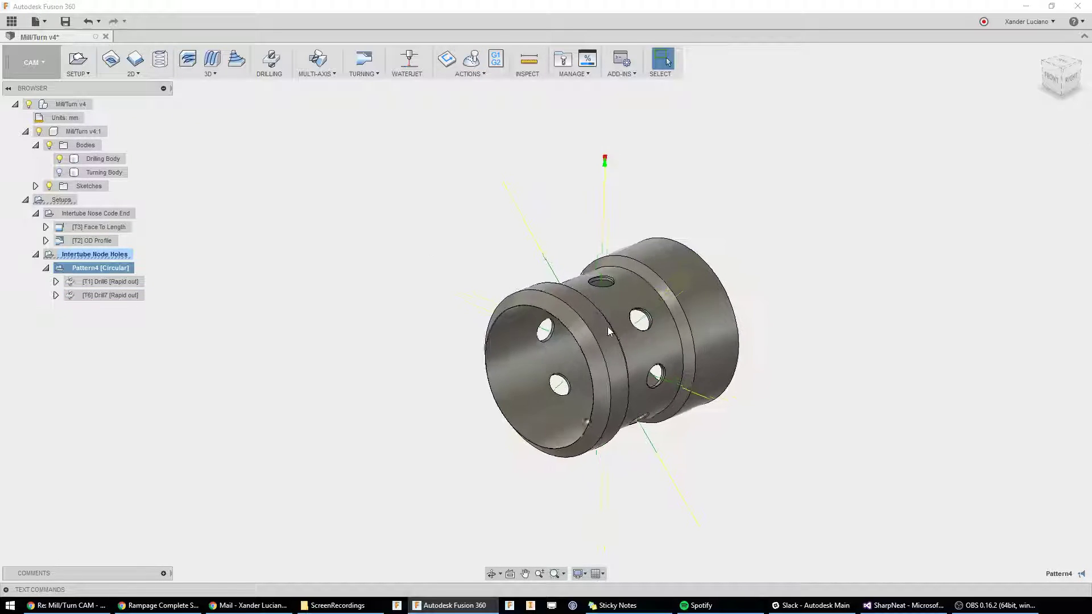
shift+middle_drag(607, 326, 697, 362)
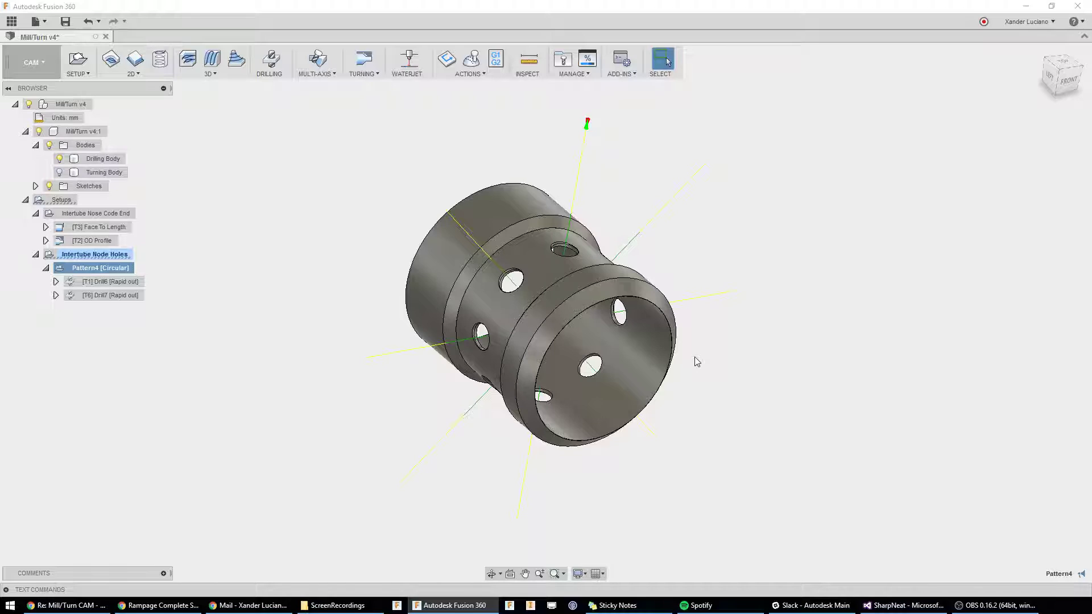